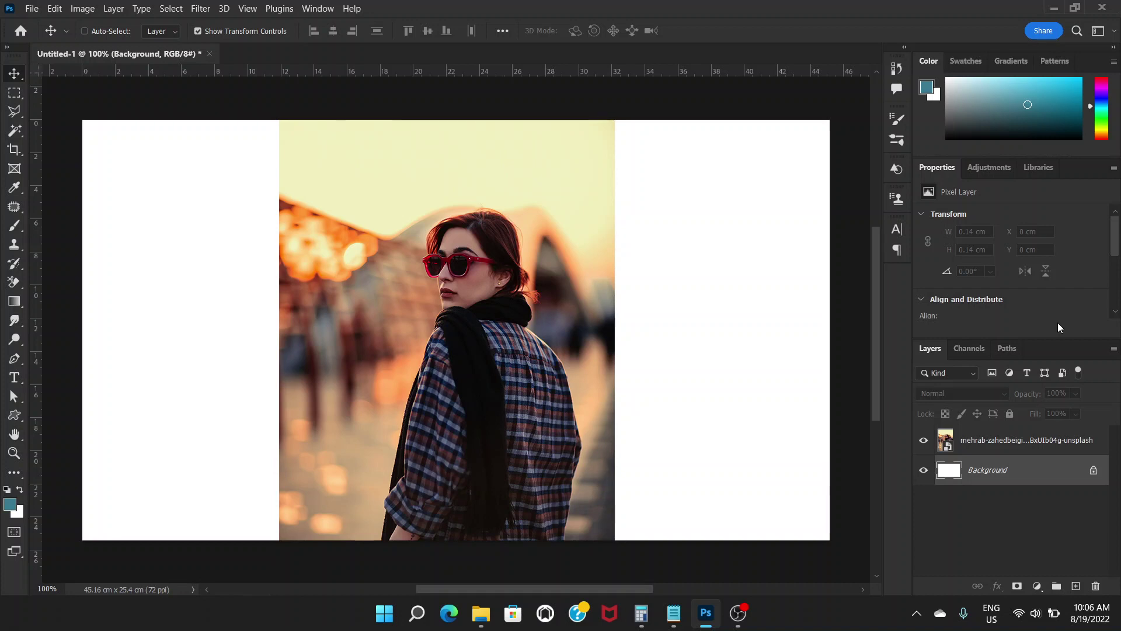
# Hide the portrait photo layer so only the white Background shows.
pyautogui.click(1020, 446)
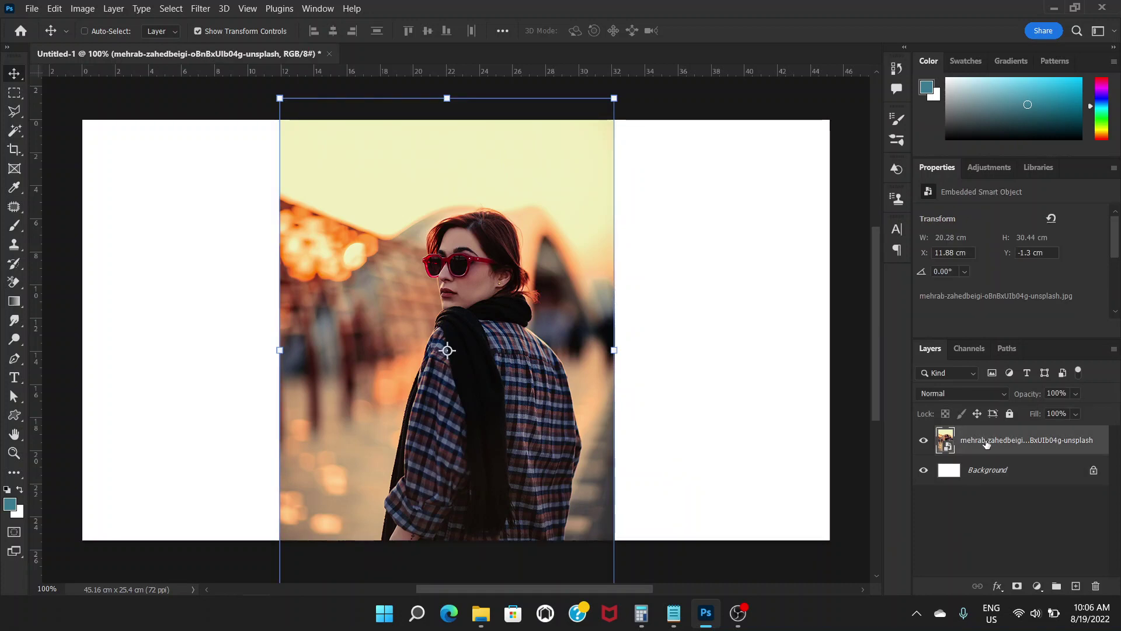
pyautogui.click(1021, 473)
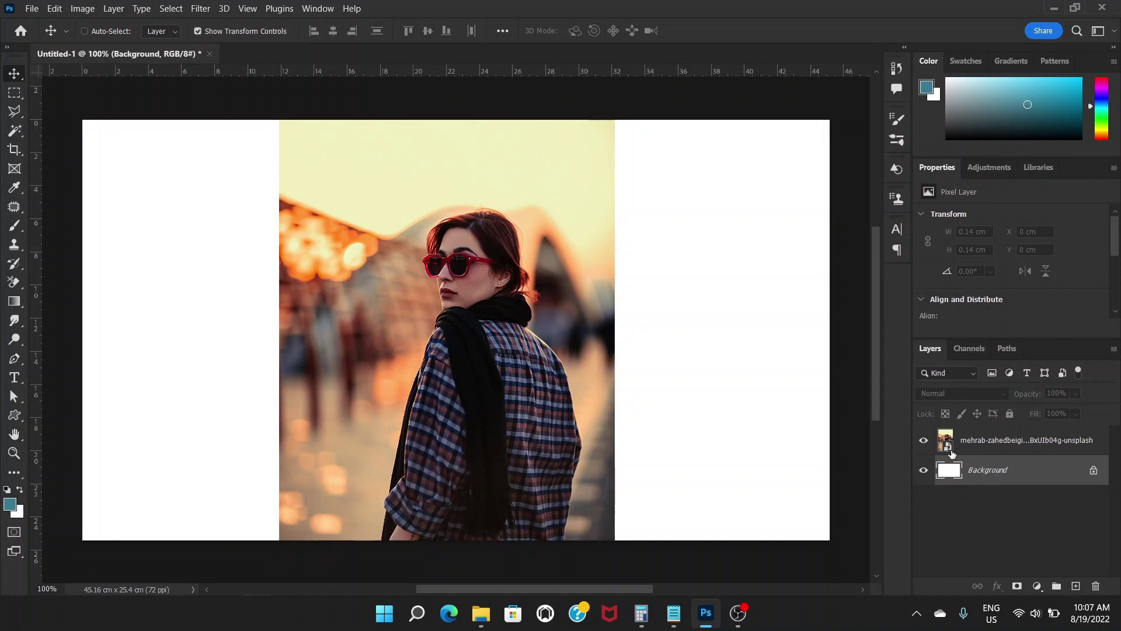
pyautogui.click(924, 440)
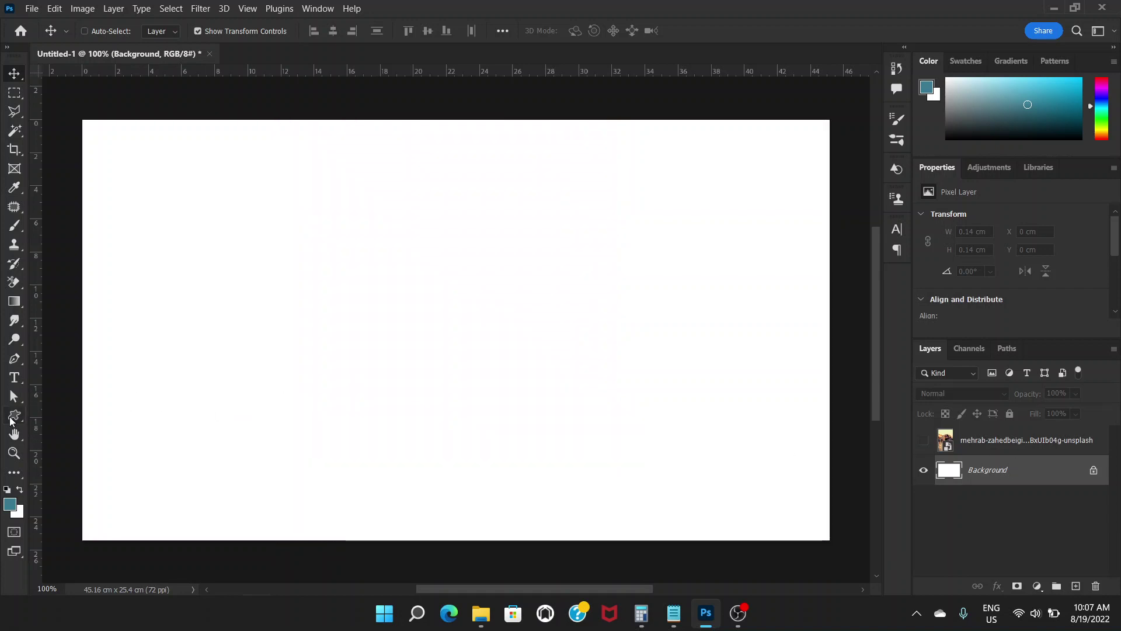
# Draw a teal Ellipse 1 circle about 15.91 cm across near the canvas centre.
pyautogui.click(16, 417)
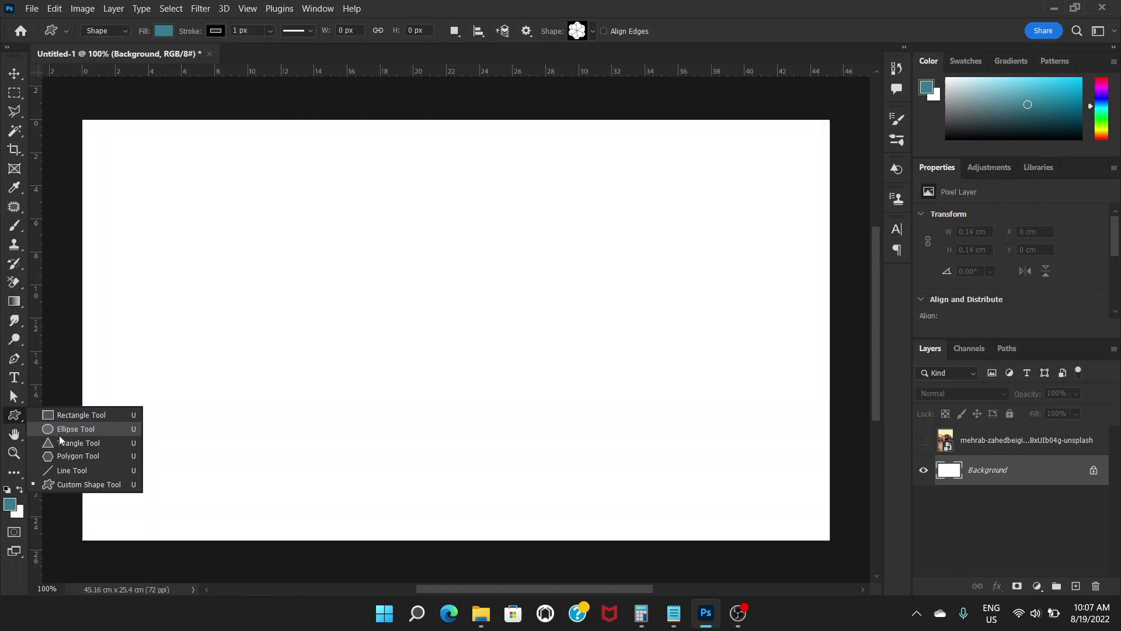
pyautogui.click(65, 430)
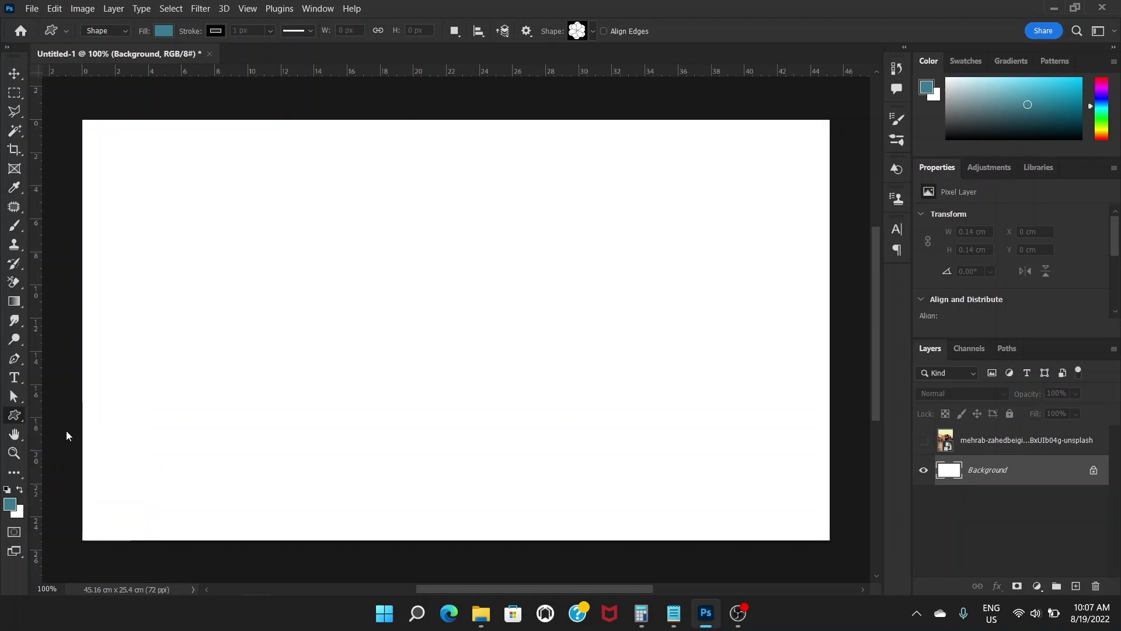
pyautogui.moveTo(330, 191); pyautogui.dragTo(599, 454)
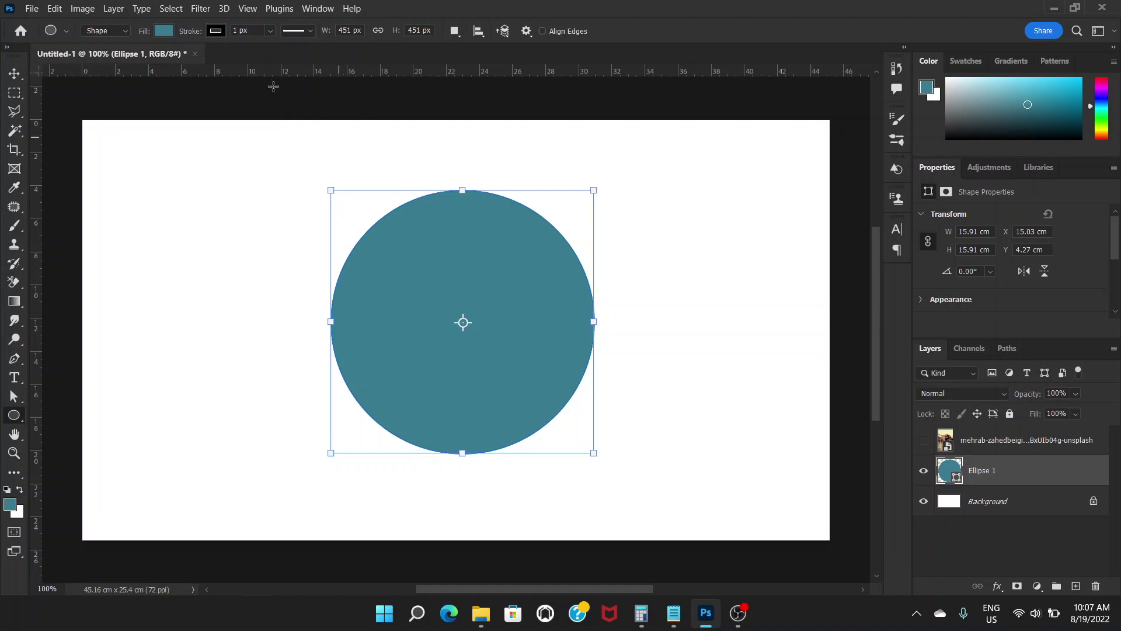
# Keep Shape mode and set the circle's stroke width to 0 px for no outline.
pyautogui.click(122, 33)
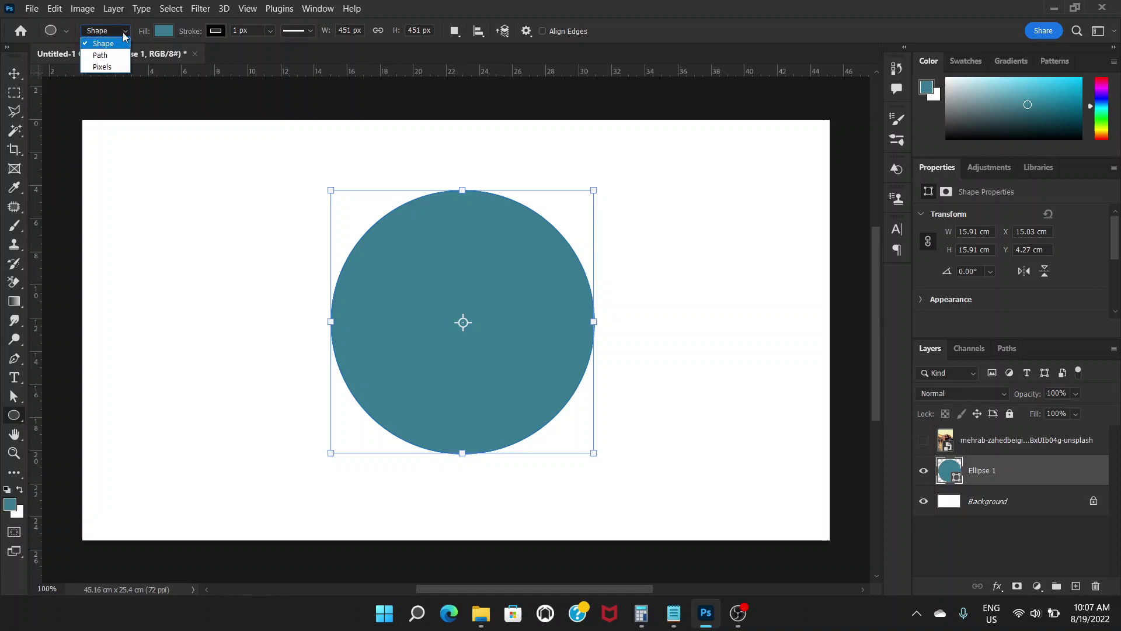
pyautogui.click(129, 32)
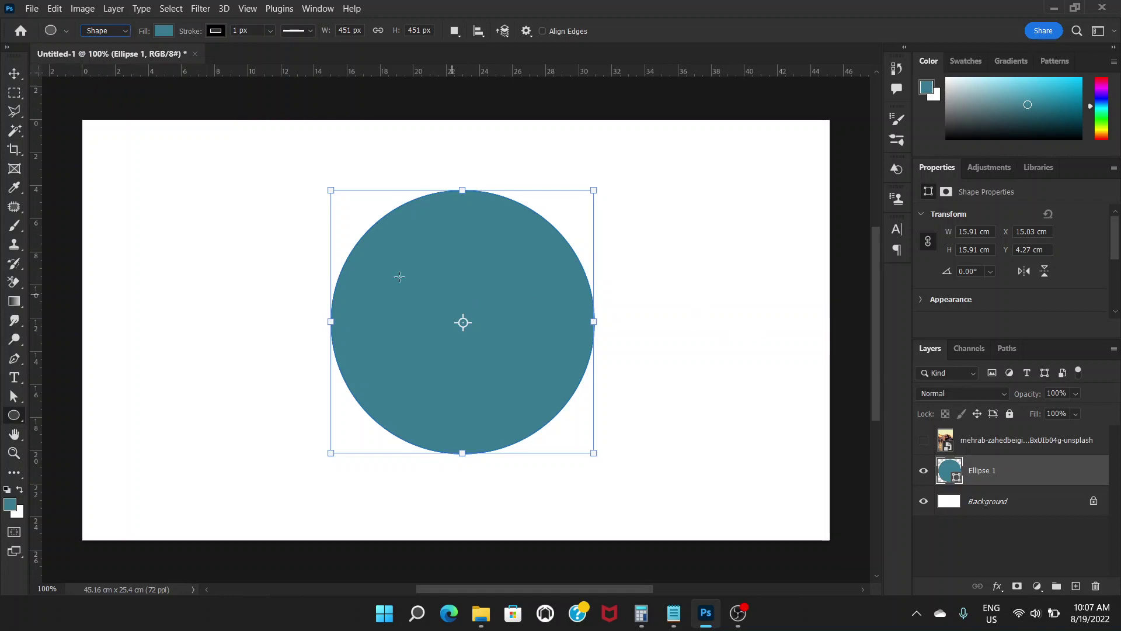
pyautogui.click(270, 32)
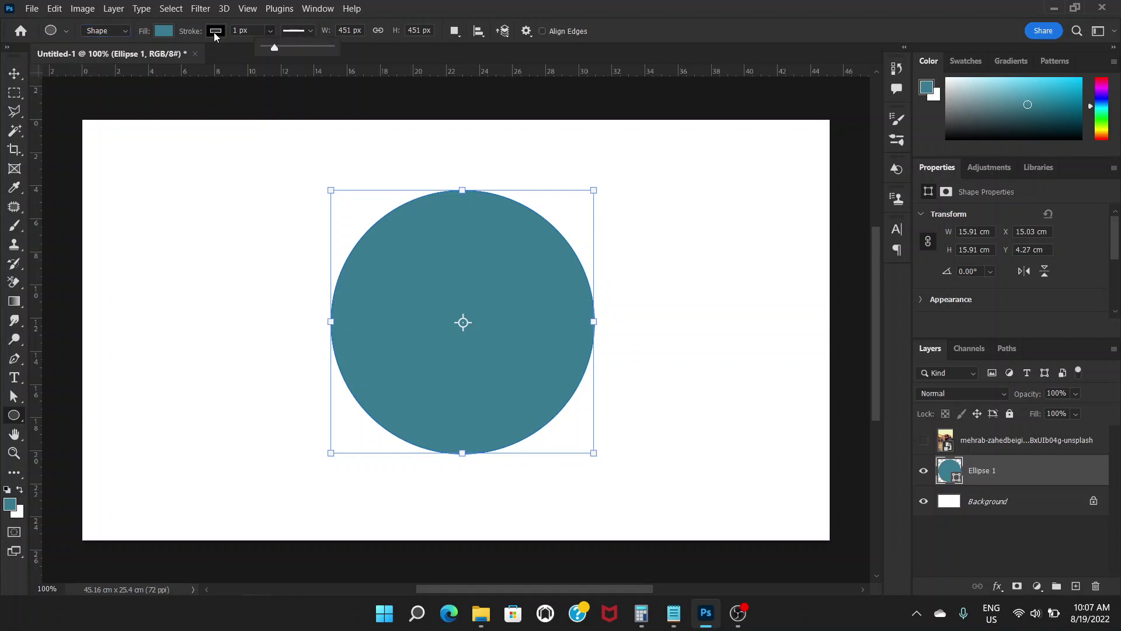
pyautogui.click(248, 31)
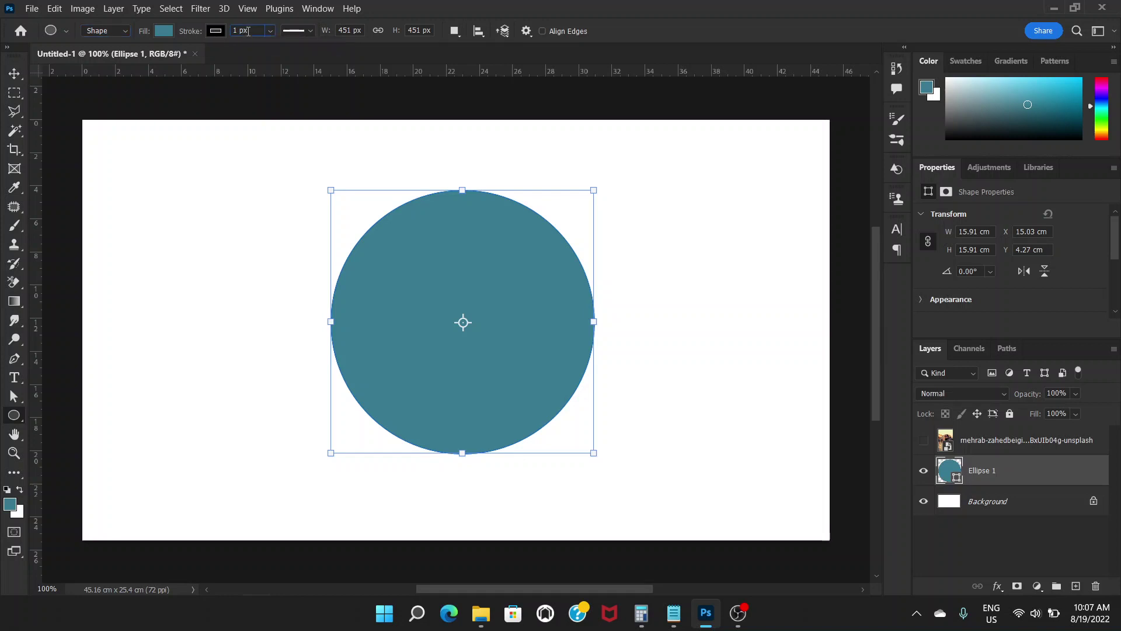
pyautogui.click(270, 32)
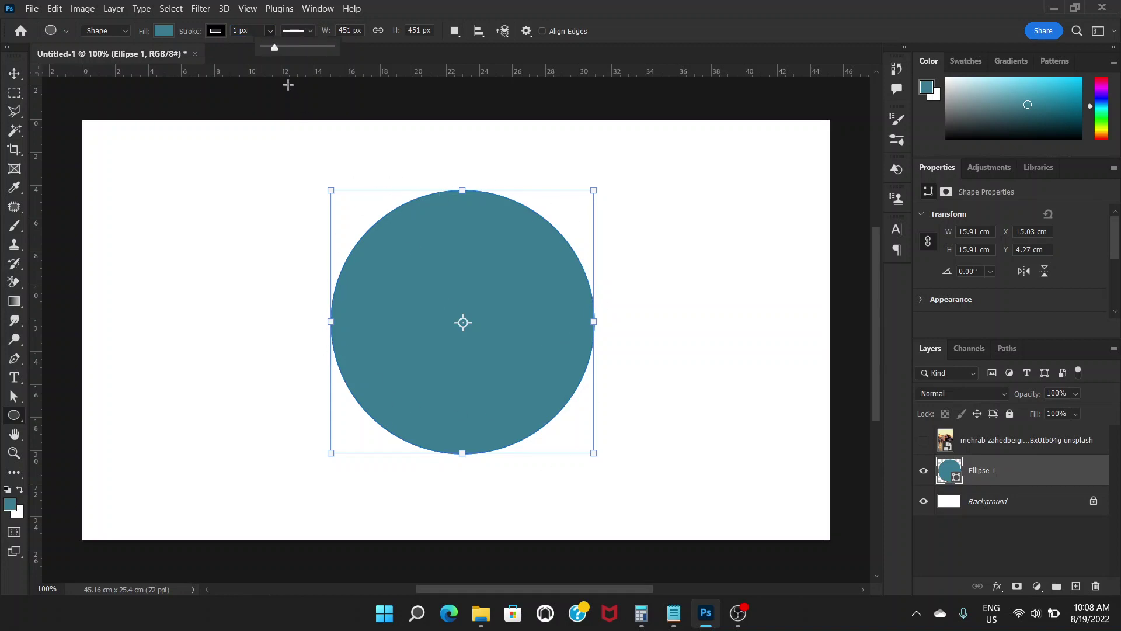
pyautogui.moveTo(275, 47)
pyautogui.mouseDown()
pyautogui.moveTo(303, 51)
pyautogui.moveTo(254, 46)
pyautogui.mouseUp()
pyautogui.click(272, 32)
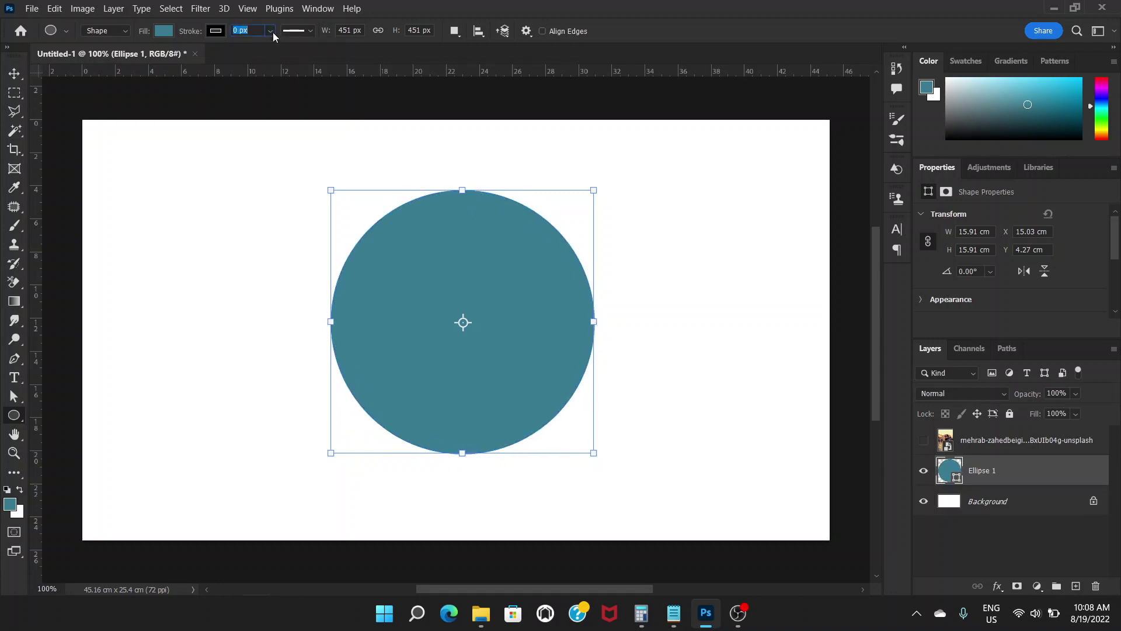
# Show the photo, clip it into Ellipse 1 with Ctrl+Alt+G, and reposition it inside.
pyautogui.click(924, 442)
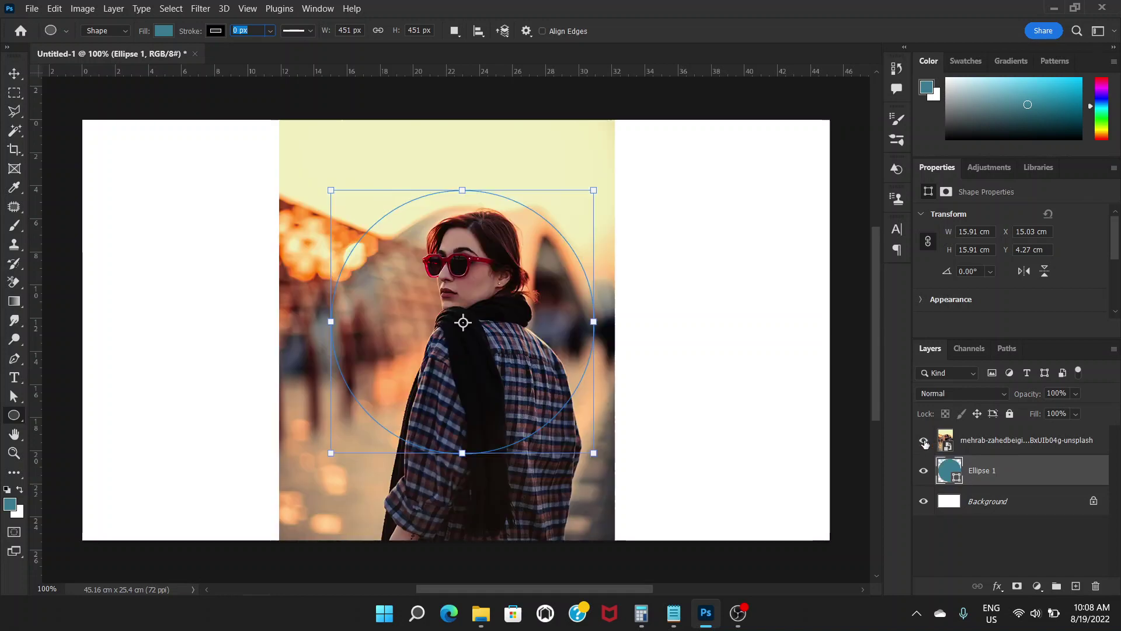
pyautogui.click(986, 445)
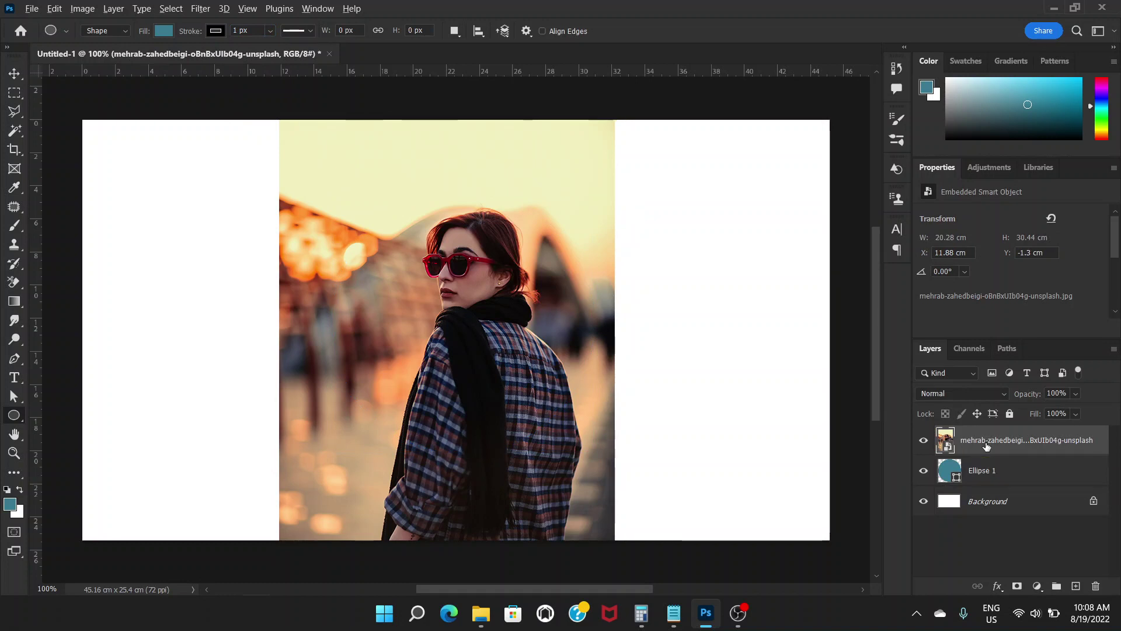
pyautogui.hotkey('ctrl', 'alt', 'g')
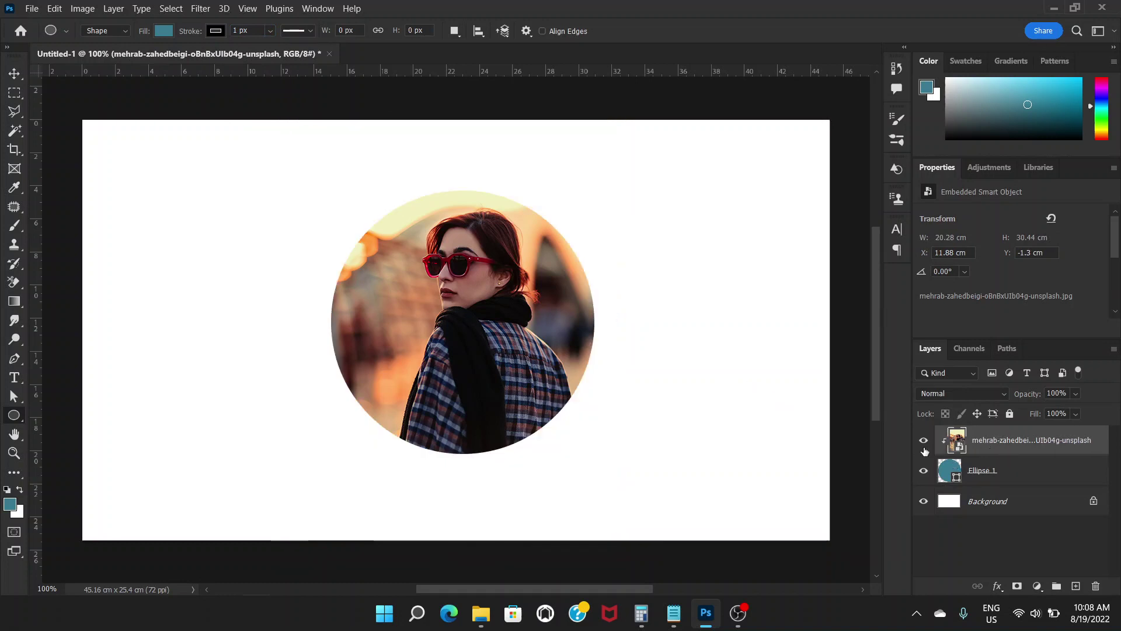
pyautogui.click(12, 73)
pyautogui.moveTo(395, 325); pyautogui.dragTo(461, 321)
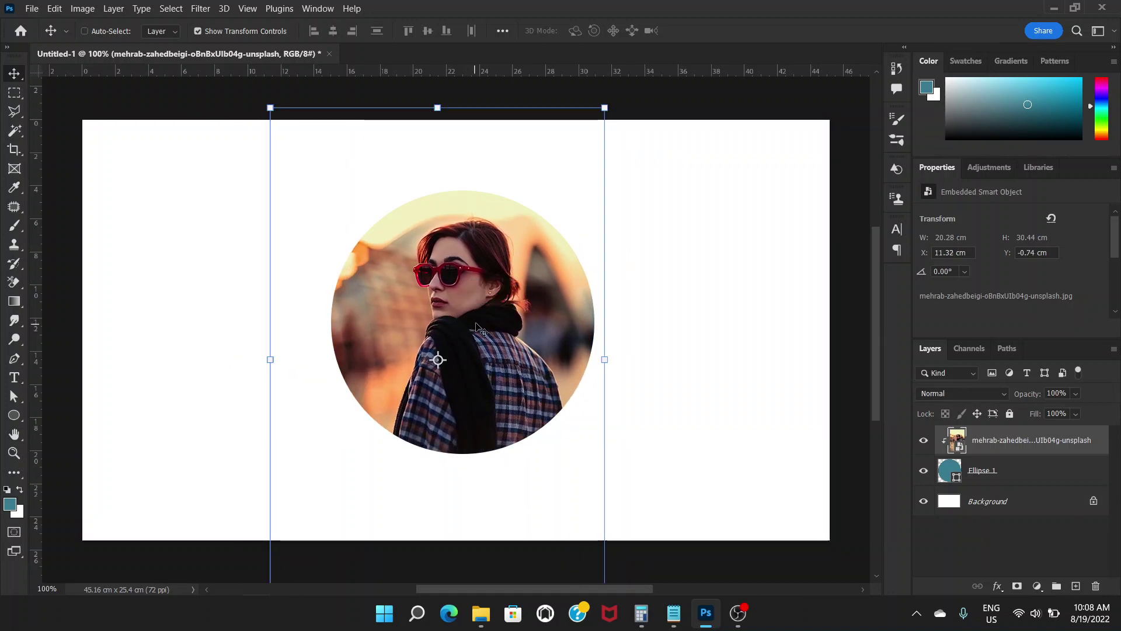
# Nudge the circle up-left, then delete the Ellipse 1 layer.
pyautogui.click(1018, 475)
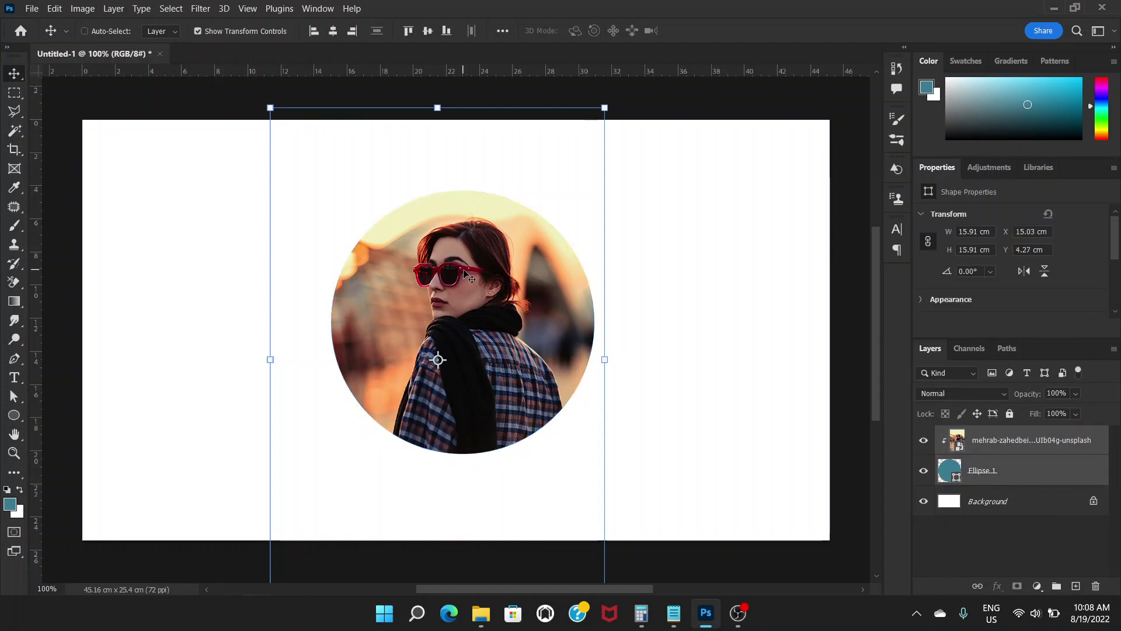
pyautogui.moveTo(426, 298); pyautogui.dragTo(471, 271)
pyautogui.click(1021, 473)
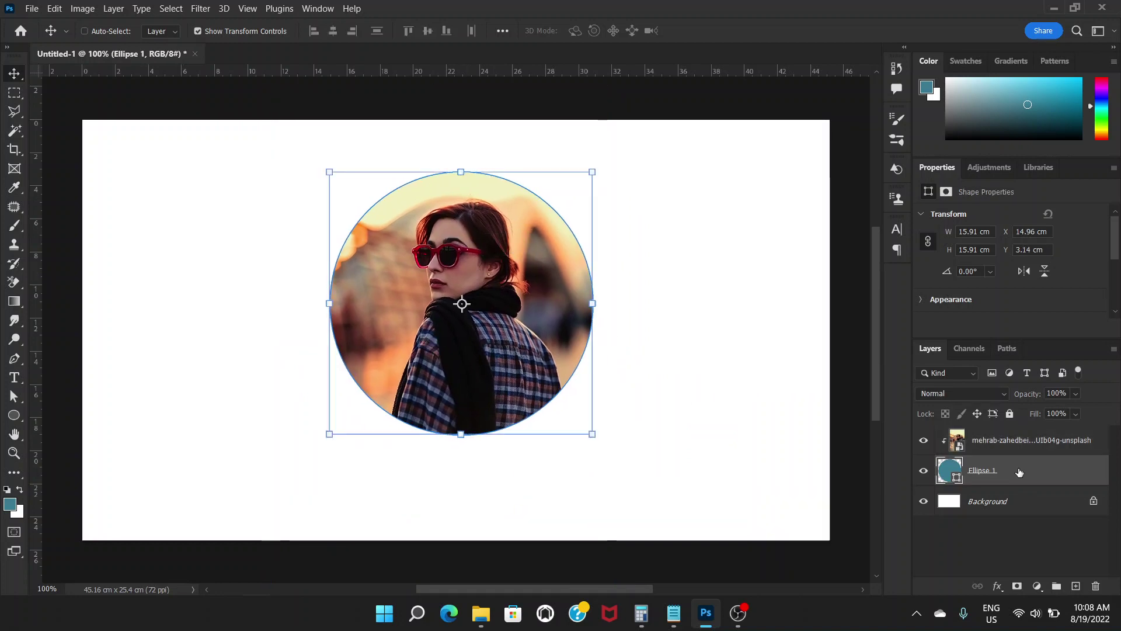
pyautogui.moveTo(1016, 480); pyautogui.dragTo(1092, 585)
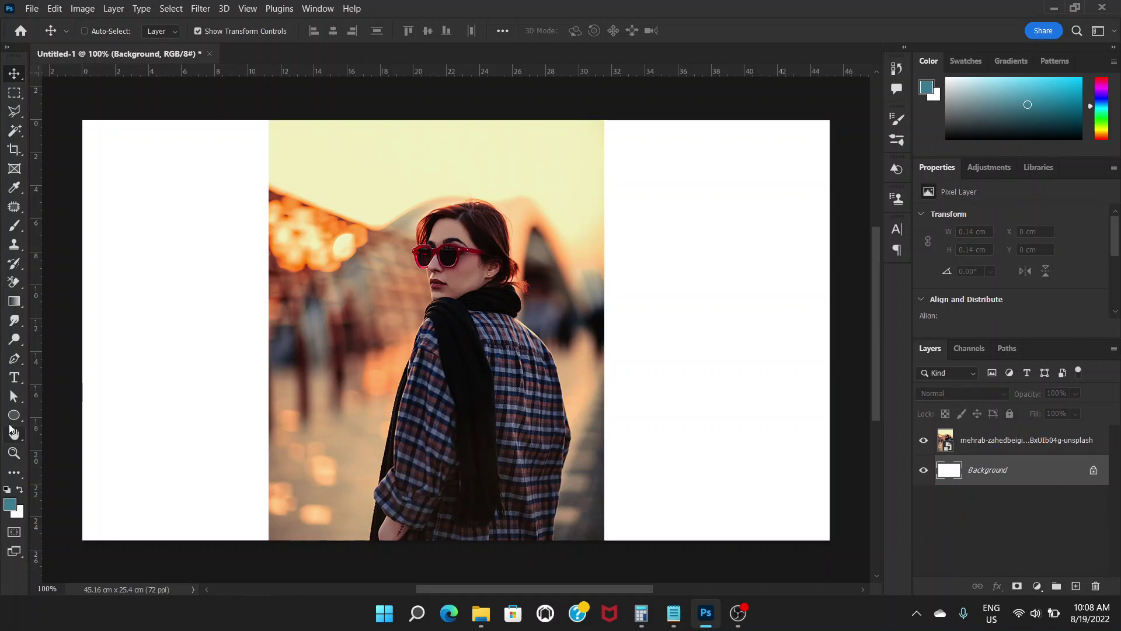
# Switch to the Custom Shape Tool and pick the flower preset.
pyautogui.click(12, 417)
pyautogui.rightClick(11, 418)
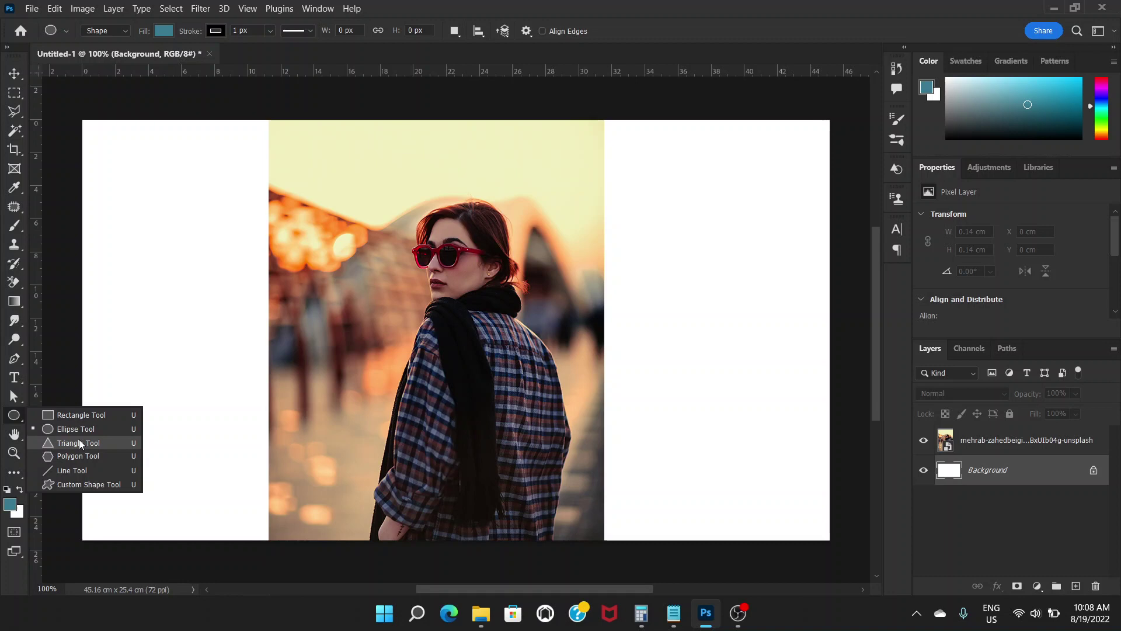
pyautogui.click(74, 485)
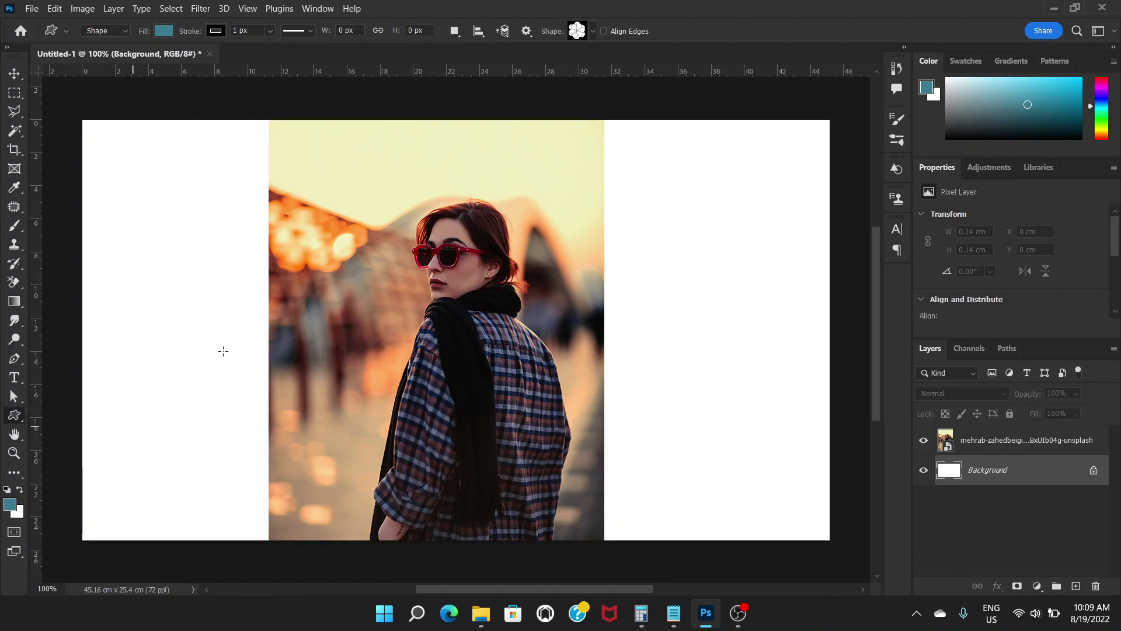
pyautogui.click(592, 32)
pyautogui.scroll(3, 640, 91)
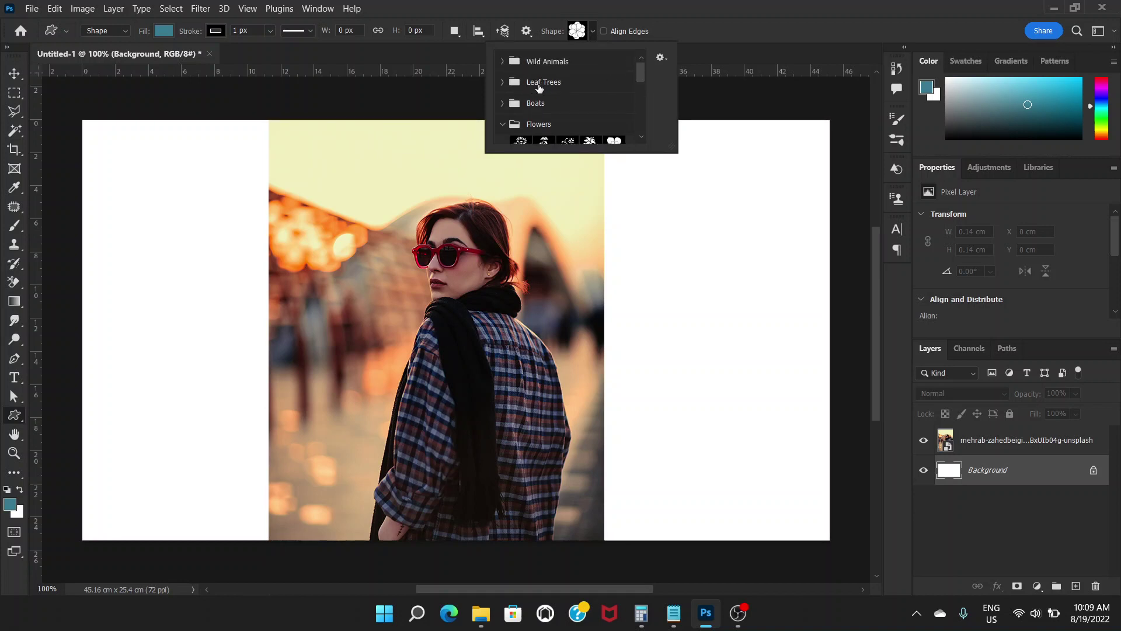
pyautogui.moveTo(640, 72); pyautogui.dragTo(640, 88)
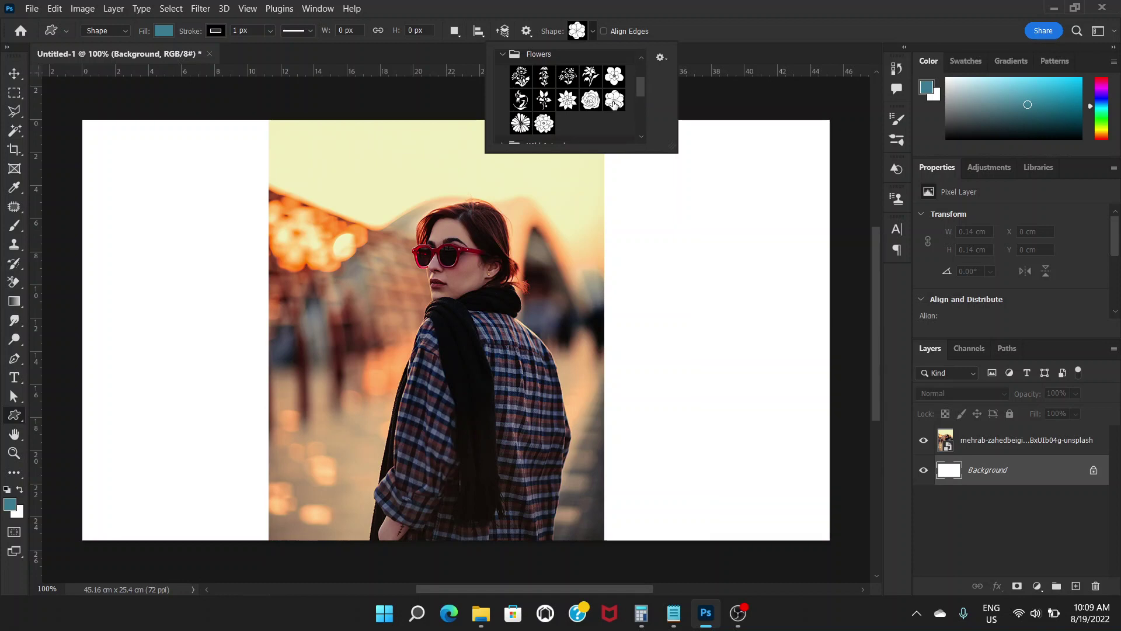
pyautogui.doubleClick(614, 101)
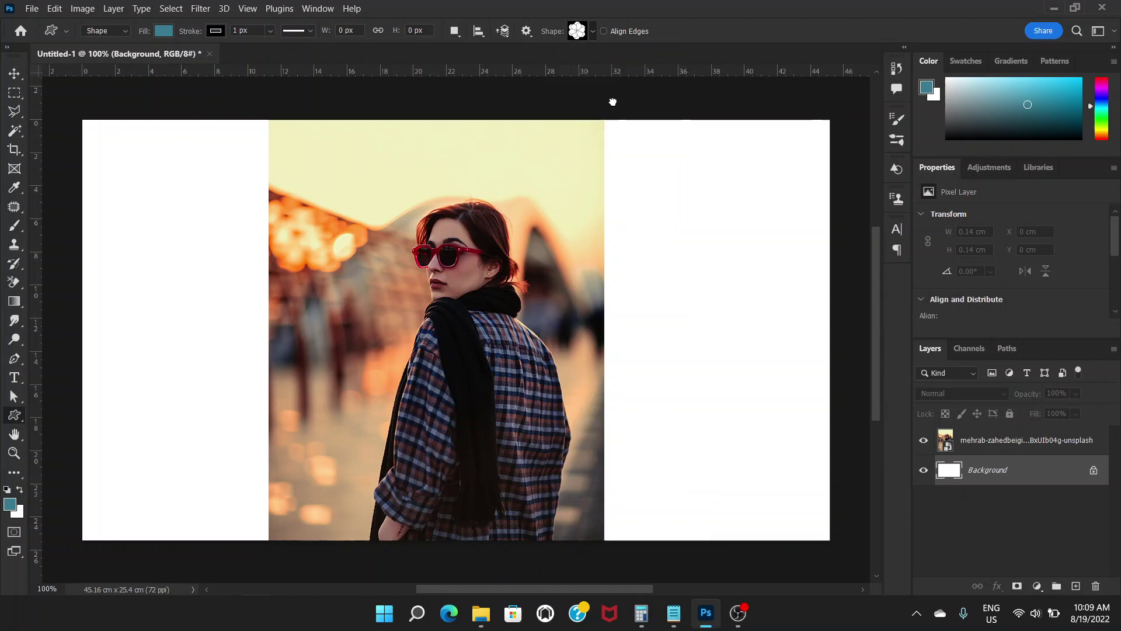
pyautogui.click(593, 33)
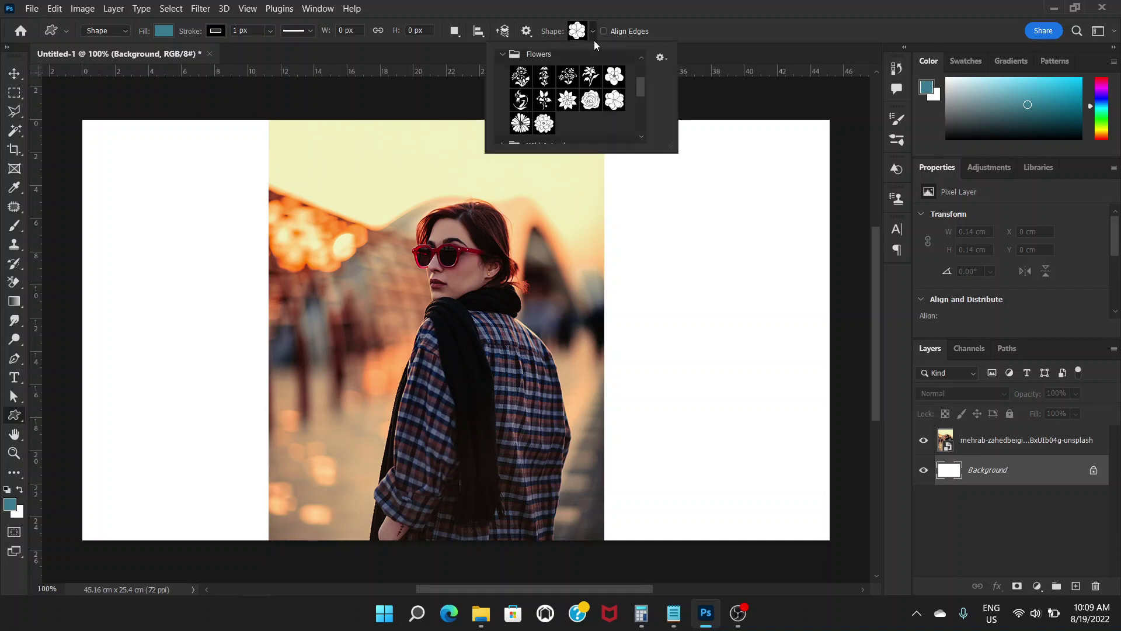
pyautogui.doubleClick(615, 76)
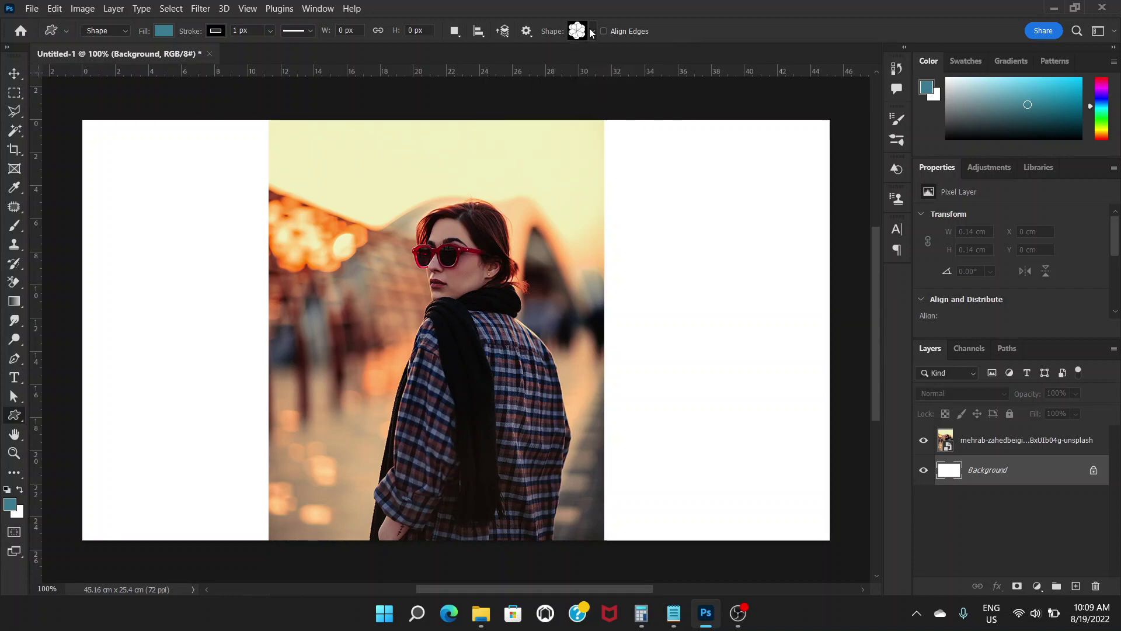
# Draw a 16.23 × 17.22 cm flower over the portrait and move it up-left.
pyautogui.moveTo(326, 202); pyautogui.dragTo(593, 485)
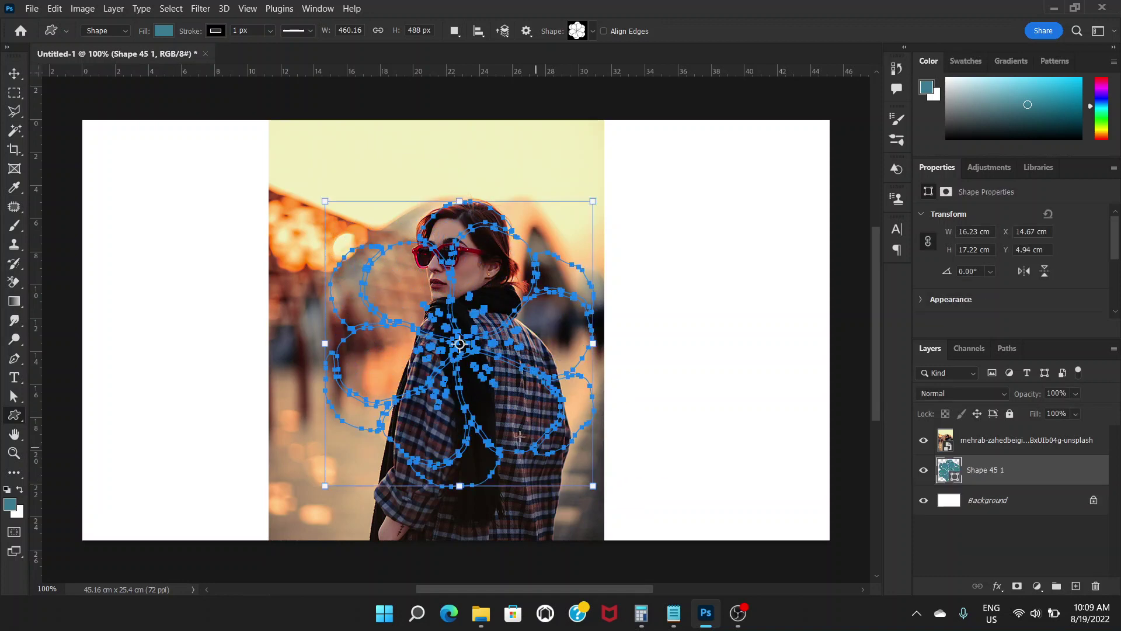
pyautogui.click(15, 75)
pyautogui.moveTo(407, 287); pyautogui.dragTo(387, 239)
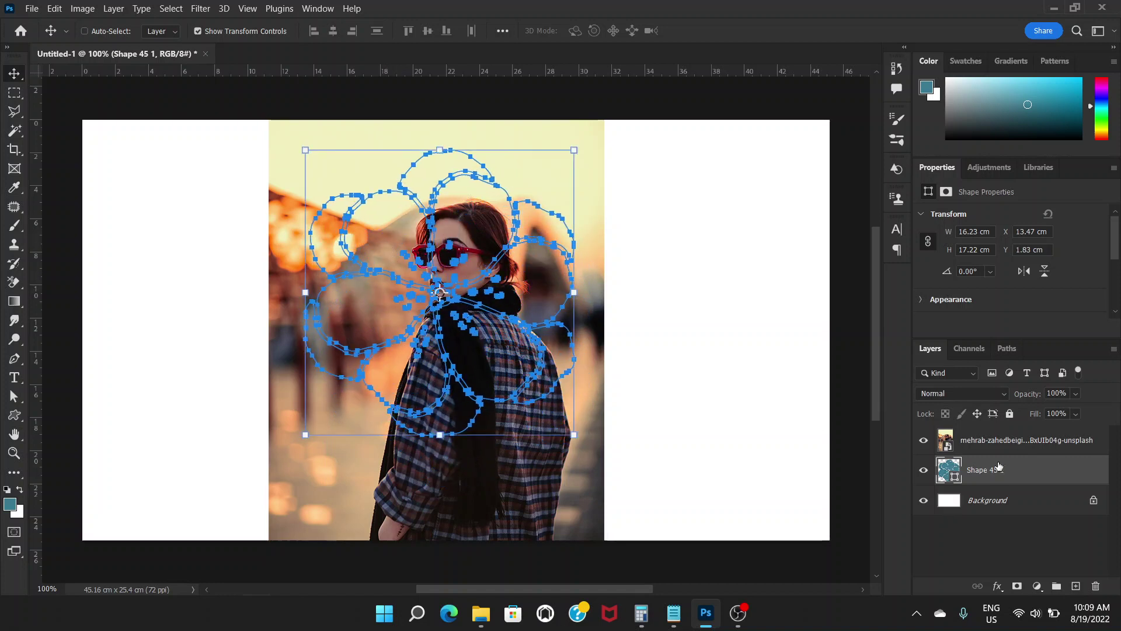
pyautogui.click(1010, 445)
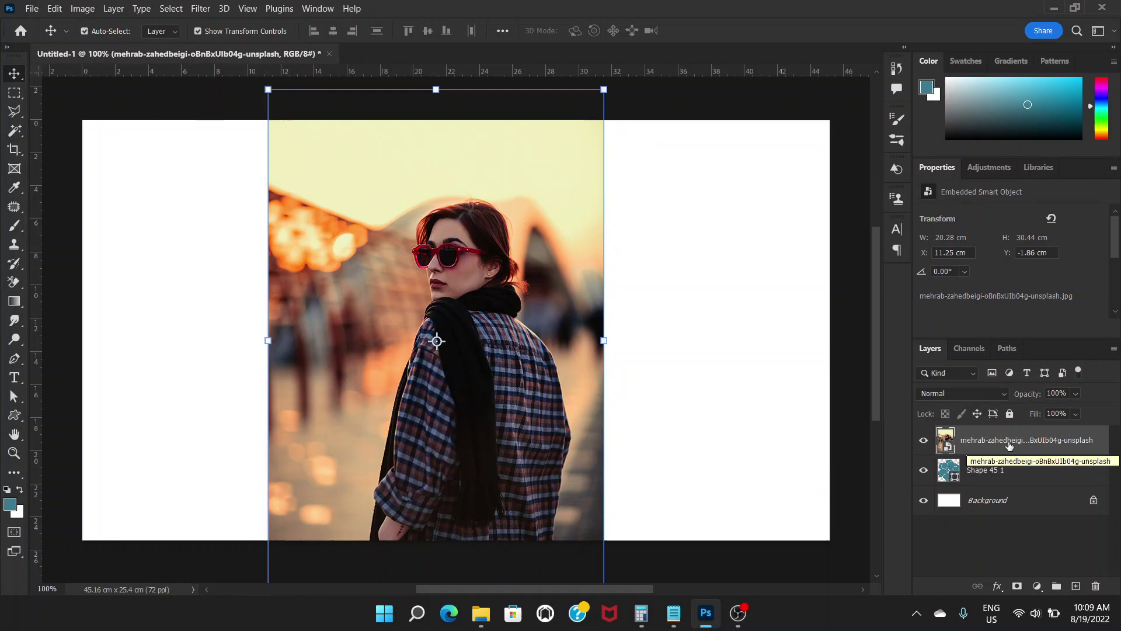
# Clip the portrait onto the Shape 45 1 flower layer with Ctrl+Alt+G.
pyautogui.press('ctrl')
pyautogui.hotkey('ctrl', 'alt', 'g')
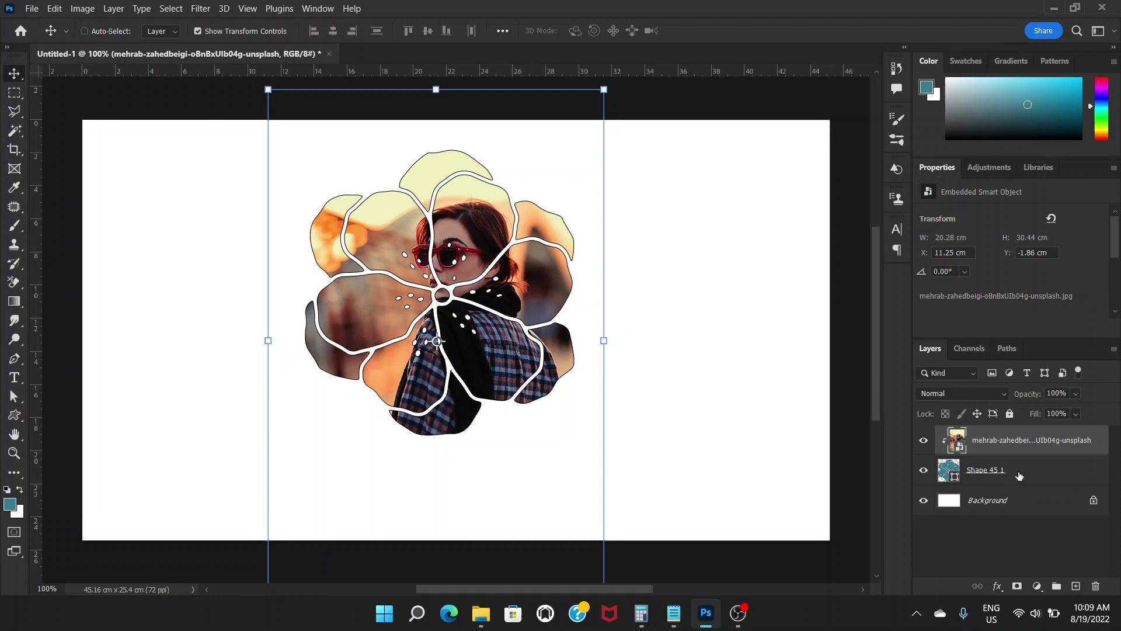
pyautogui.click(1019, 473)
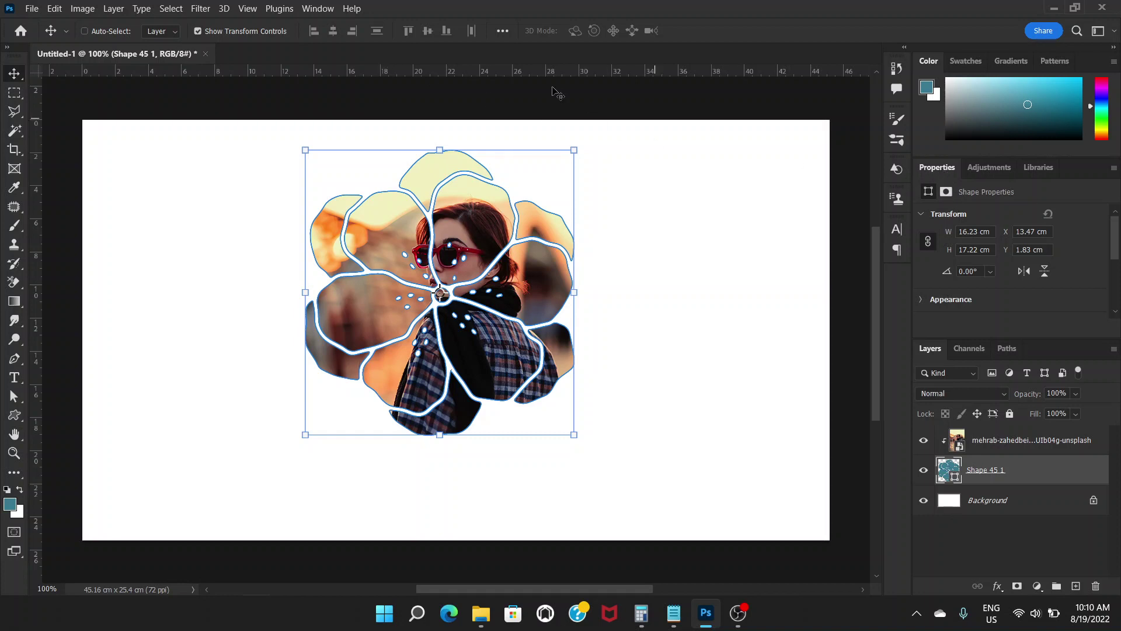
# Show the Properties panel and set the flower's Appearance stroke width to 0.00 px.
pyautogui.click(315, 9)
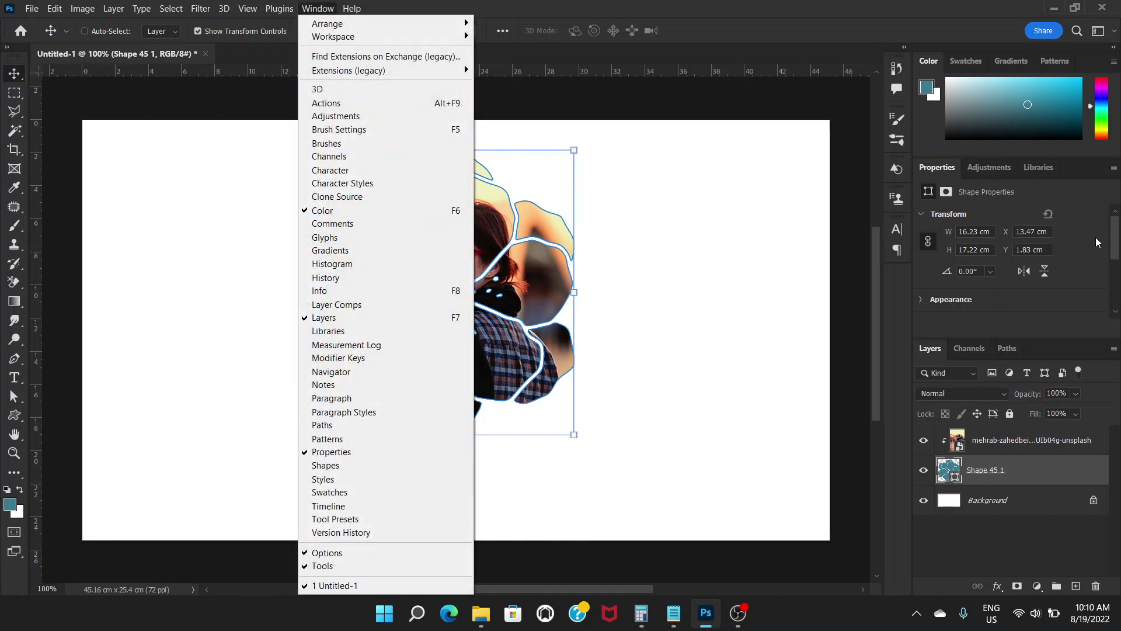
pyautogui.click(1118, 234)
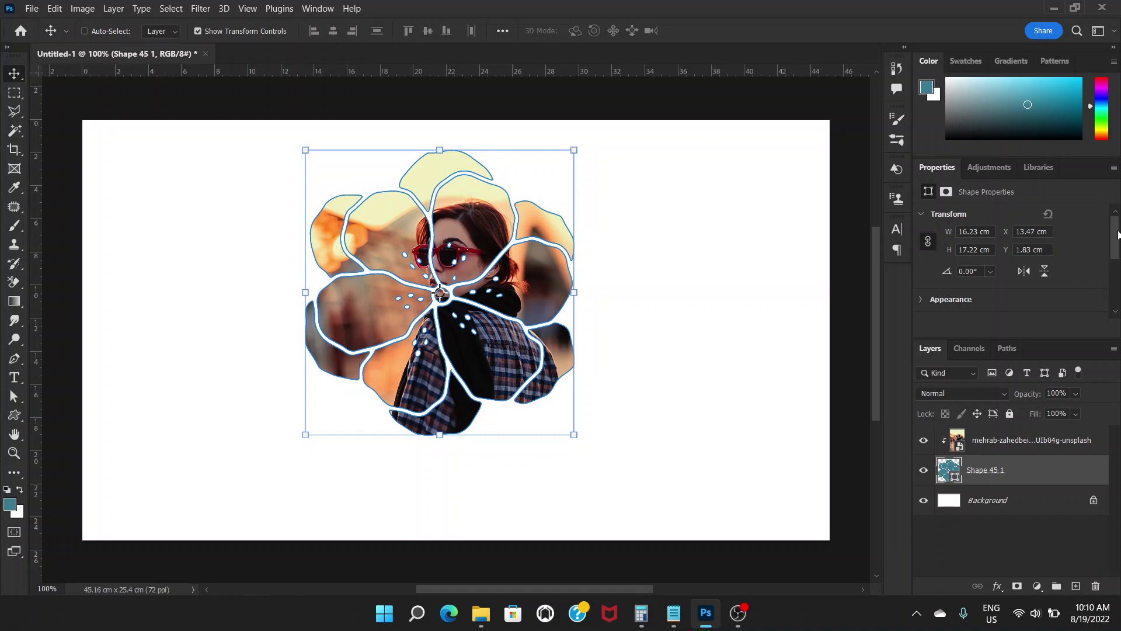
pyautogui.moveTo(1118, 235); pyautogui.dragTo(1069, 256)
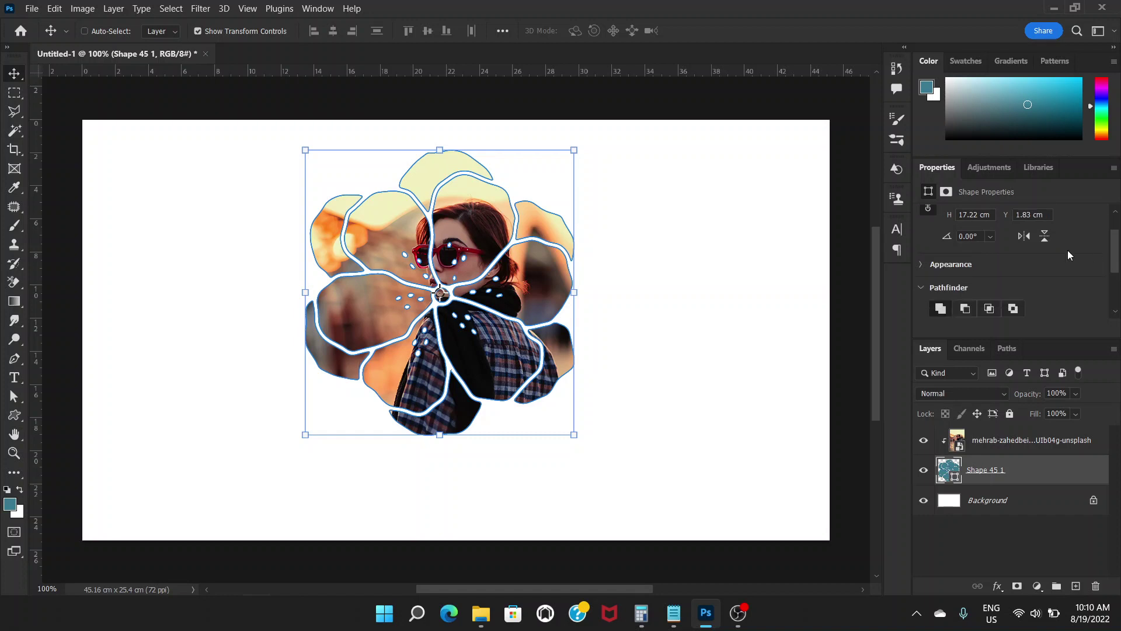
pyautogui.click(921, 264)
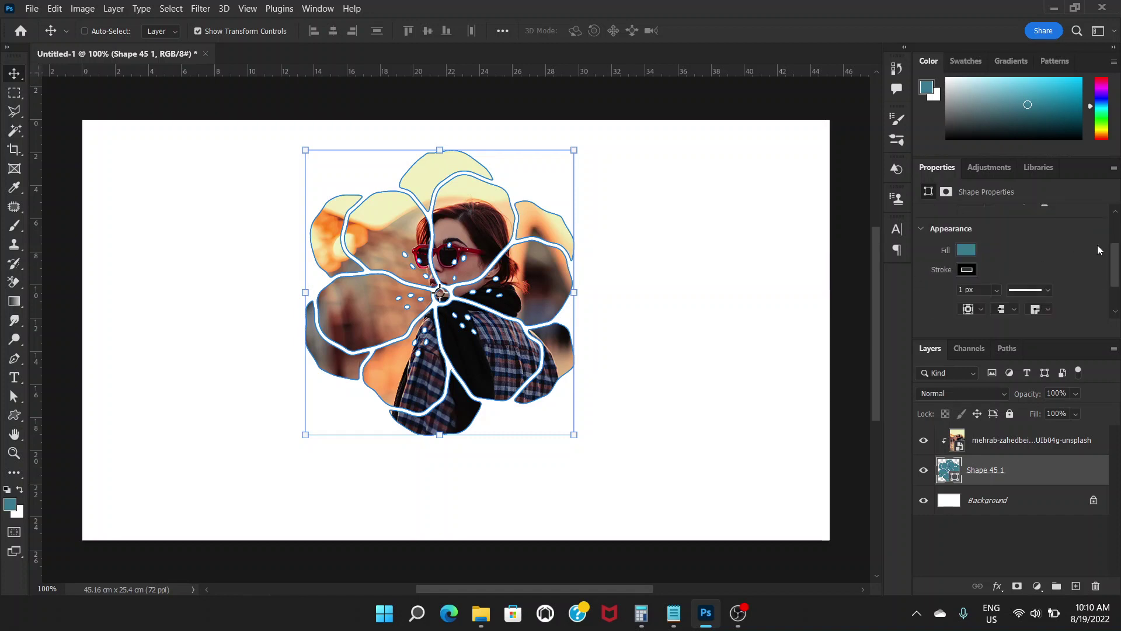
pyautogui.click(995, 291)
pyautogui.moveTo(997, 308); pyautogui.dragTo(980, 309)
pyautogui.click(1017, 249)
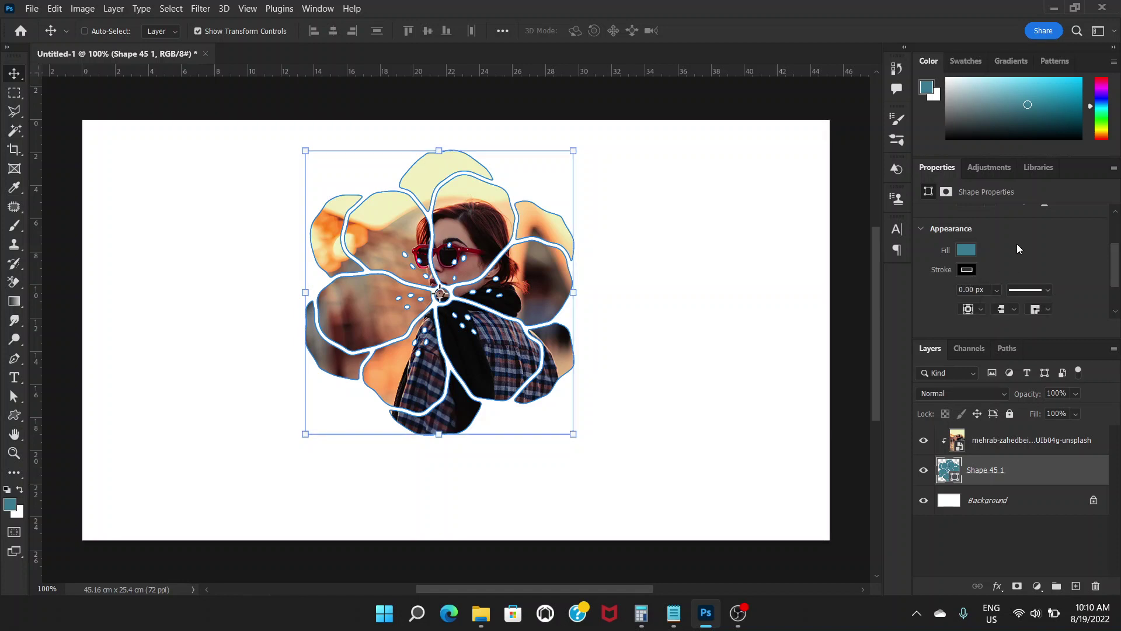
pyautogui.click(1008, 499)
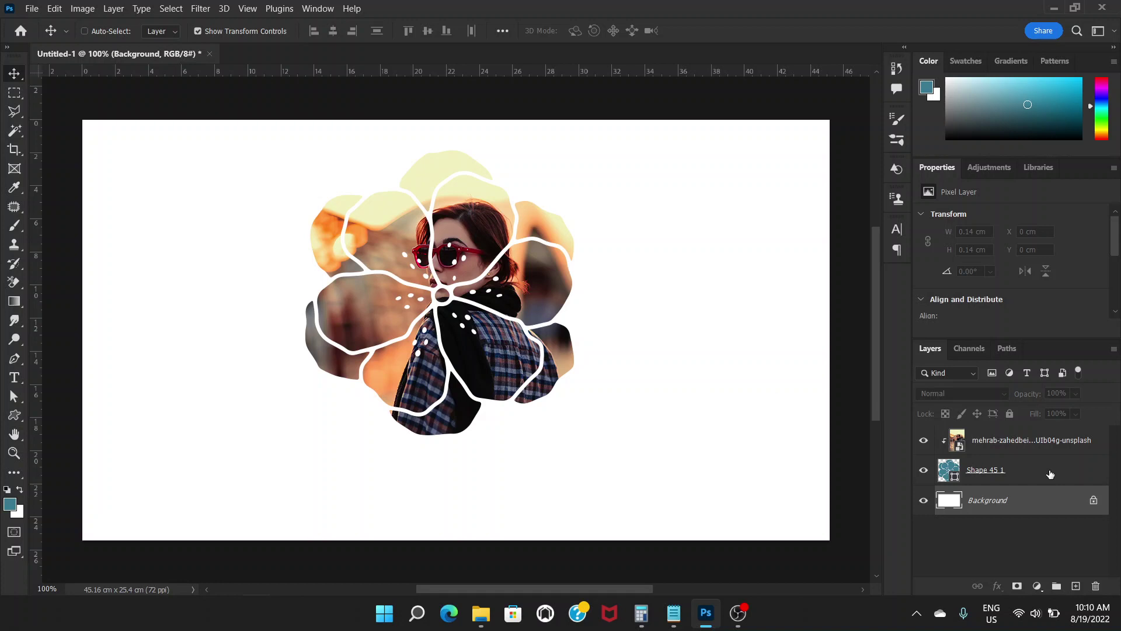
# Delete the Shape 45 1 layer and set up the Pen Tool in Shape mode.
pyautogui.moveTo(1049, 470); pyautogui.dragTo(1095, 586)
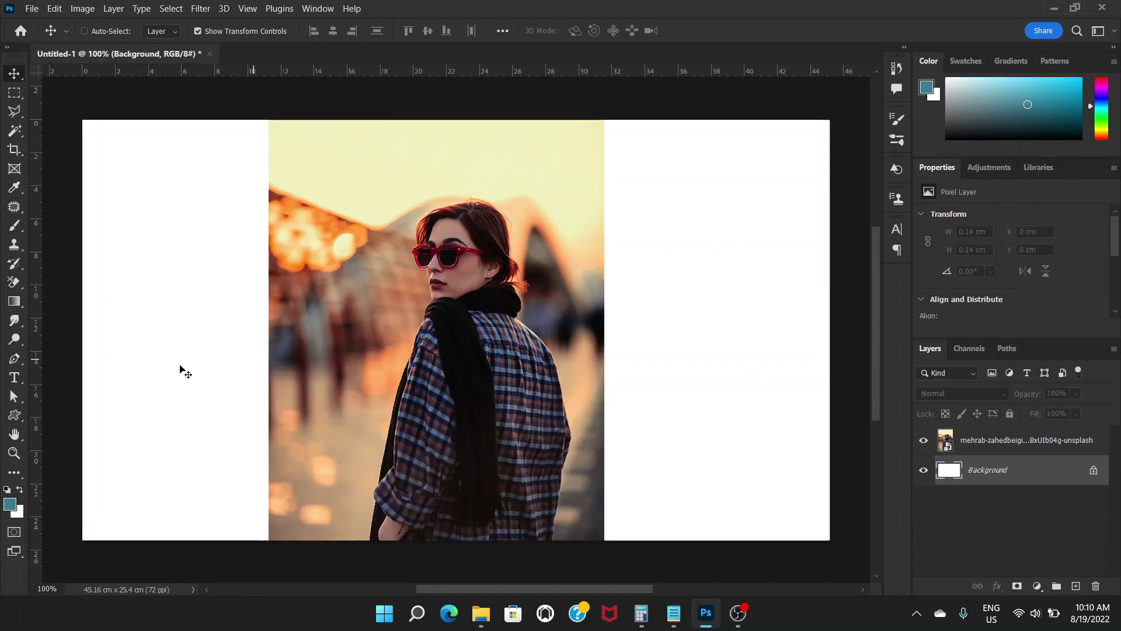
pyautogui.click(14, 359)
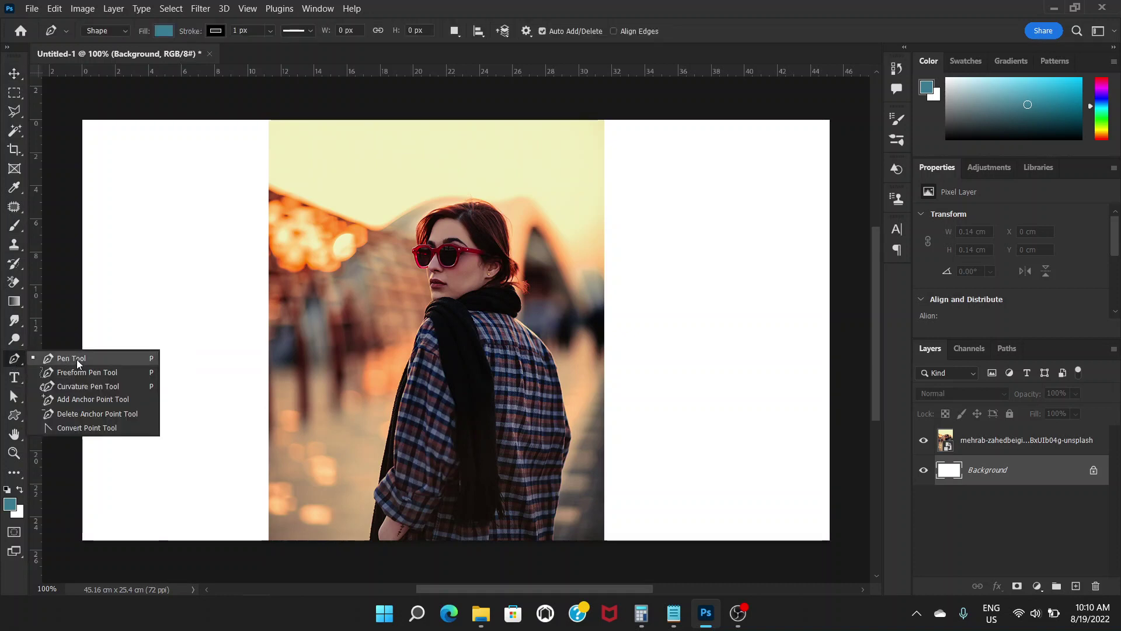
pyautogui.click(76, 359)
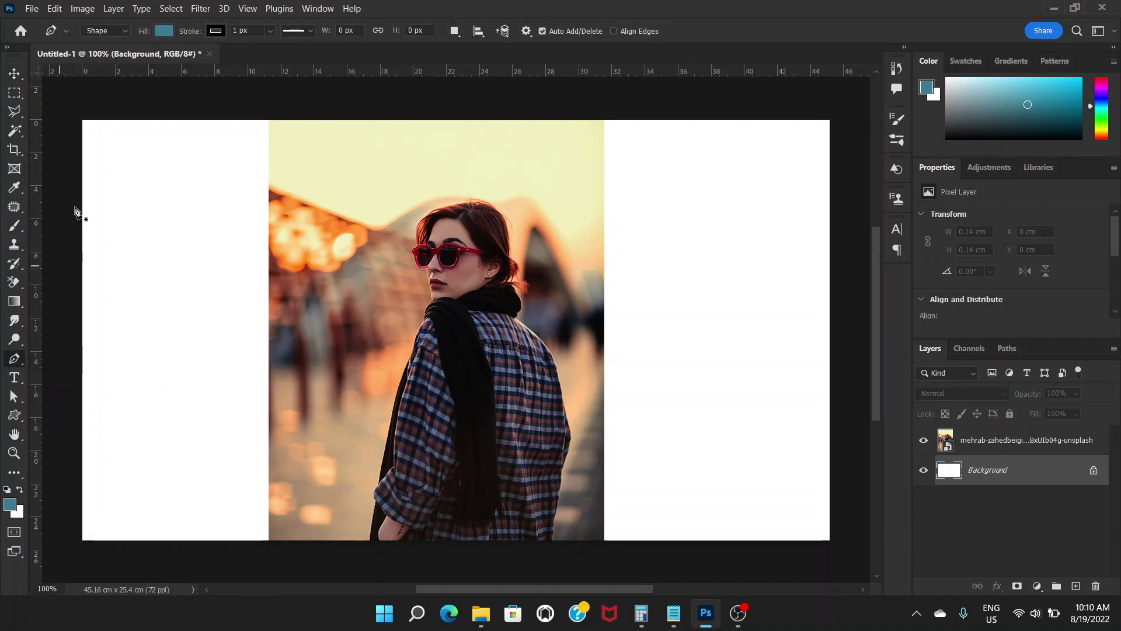
pyautogui.click(125, 30)
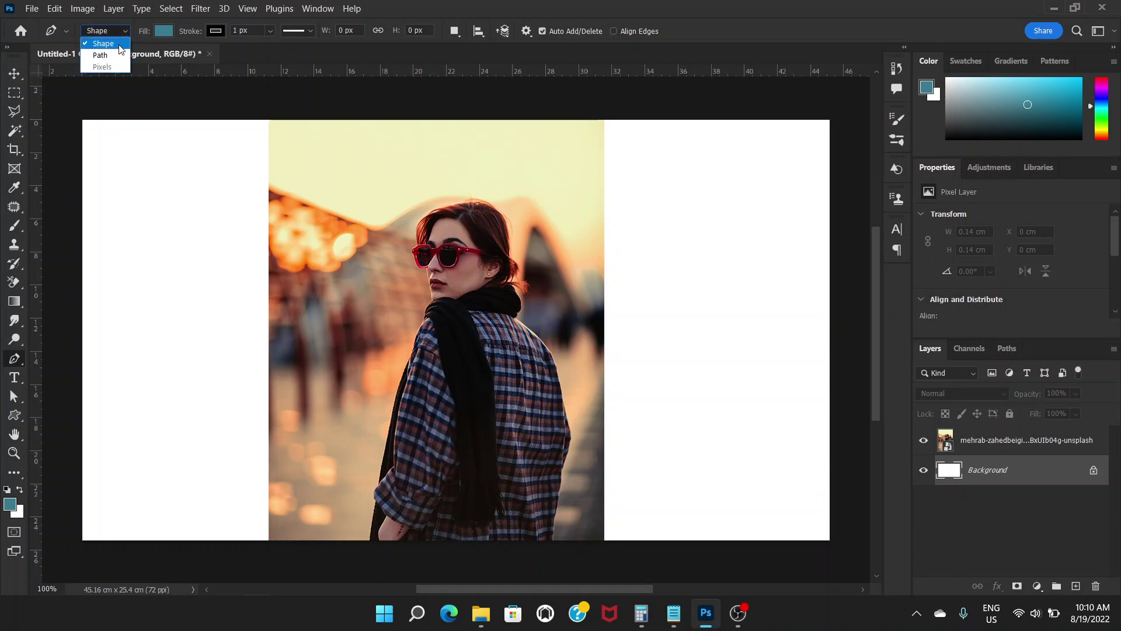
pyautogui.click(119, 44)
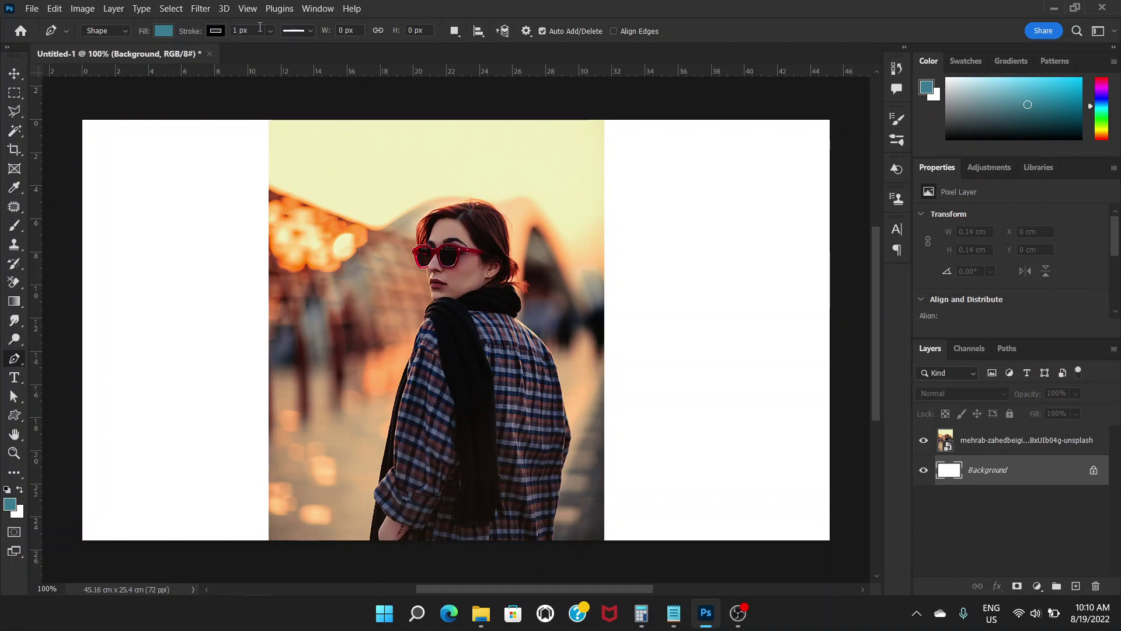
pyautogui.click(271, 32)
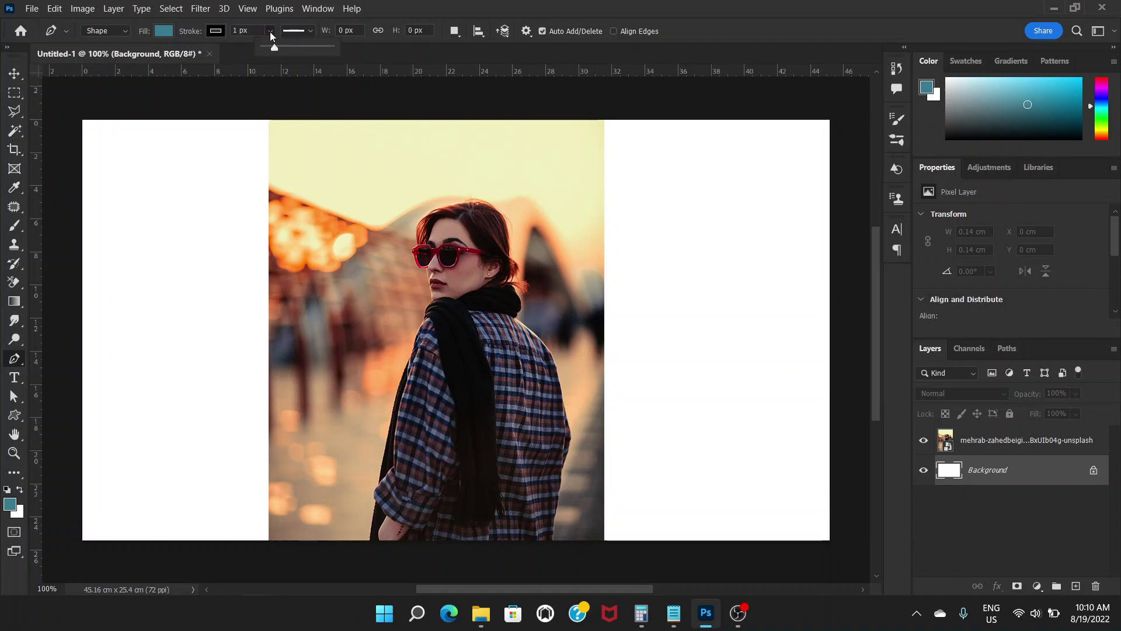
# With 0 px stroke, pen-draw a closed curvy blob around the woman's head and shoulders.
pyautogui.moveTo(275, 51); pyautogui.dragTo(244, 52)
pyautogui.click(292, 233)
pyautogui.moveTo(362, 187)
pyautogui.mouseDown()
pyautogui.moveTo(467, 168)
pyautogui.moveTo(498, 183)
pyautogui.moveTo(549, 238)
pyautogui.moveTo(540, 234)
pyautogui.mouseUp()
pyautogui.moveTo(571, 277); pyautogui.dragTo(572, 346)
pyautogui.moveTo(551, 402); pyautogui.dragTo(415, 446)
pyautogui.moveTo(372, 389); pyautogui.dragTo(322, 382)
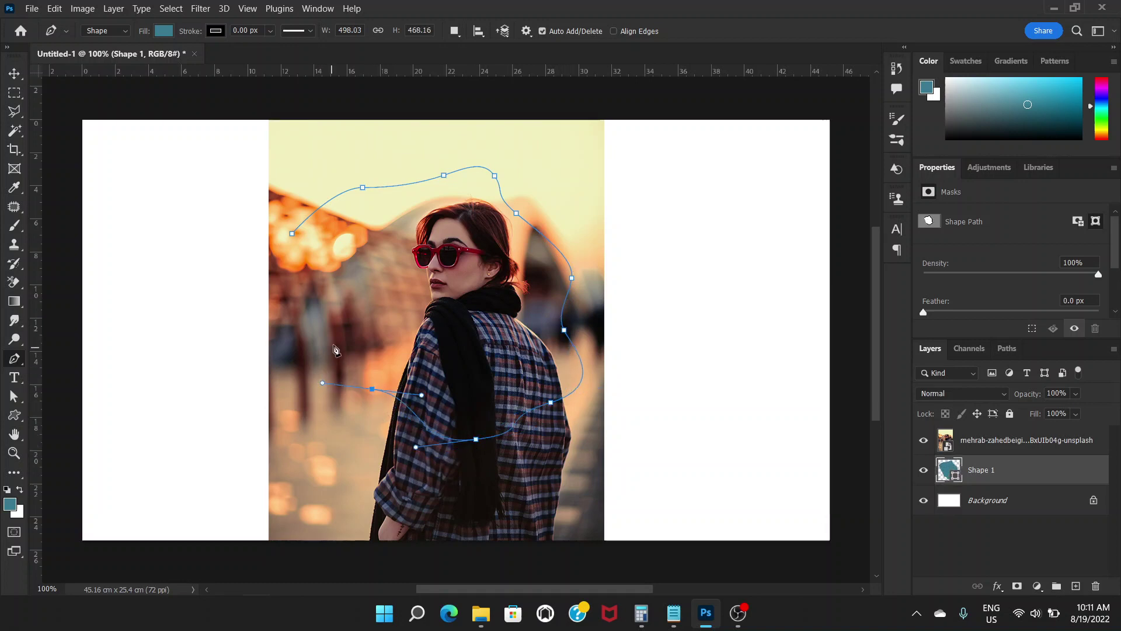
pyautogui.moveTo(341, 338); pyautogui.dragTo(372, 324)
pyautogui.moveTo(346, 286); pyautogui.dragTo(287, 257)
pyautogui.click(293, 235)
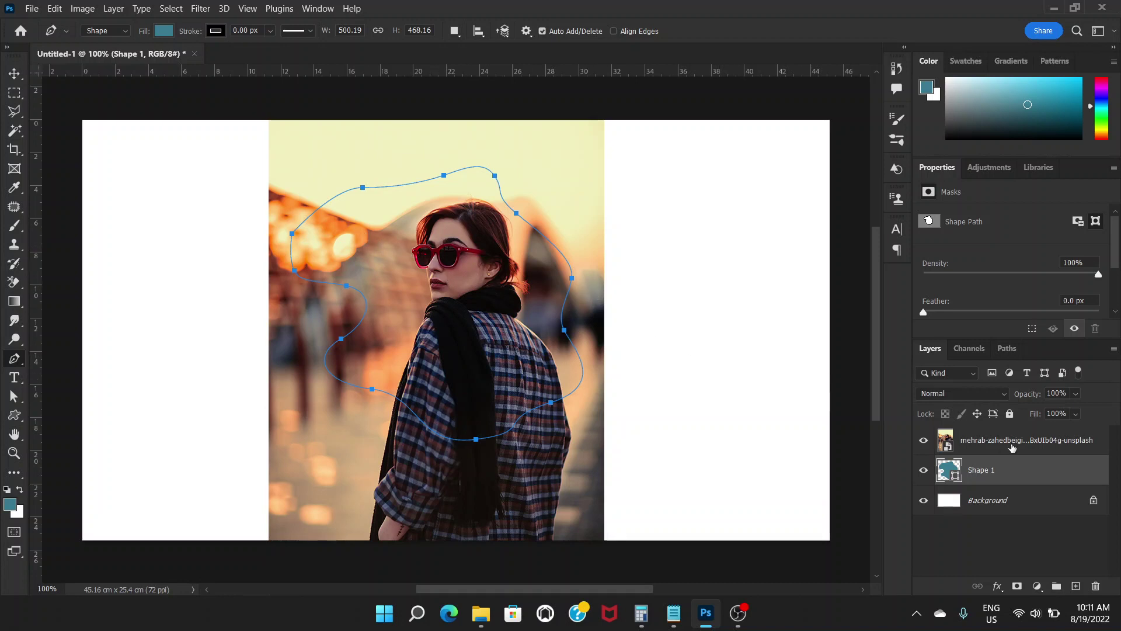
# Clip the portrait into Shape 1 and shift it to X 10.3 cm, Y -0.84 cm.
pyautogui.click(1010, 445)
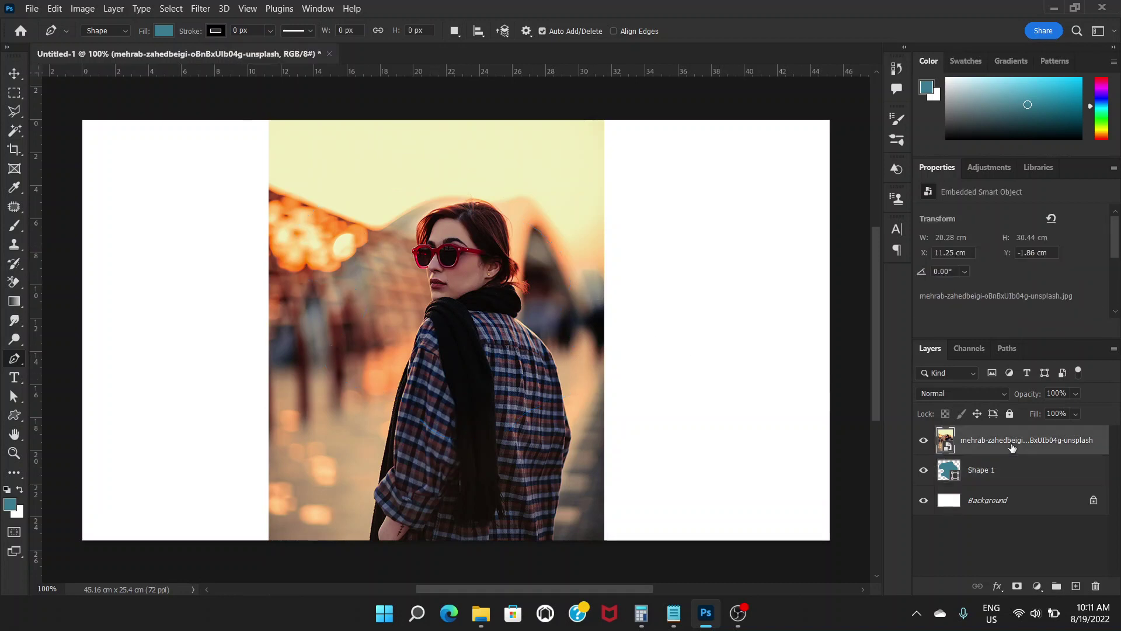
pyautogui.keyDown('alt'); pyautogui.click(970, 453); pyautogui.keyUp('alt')
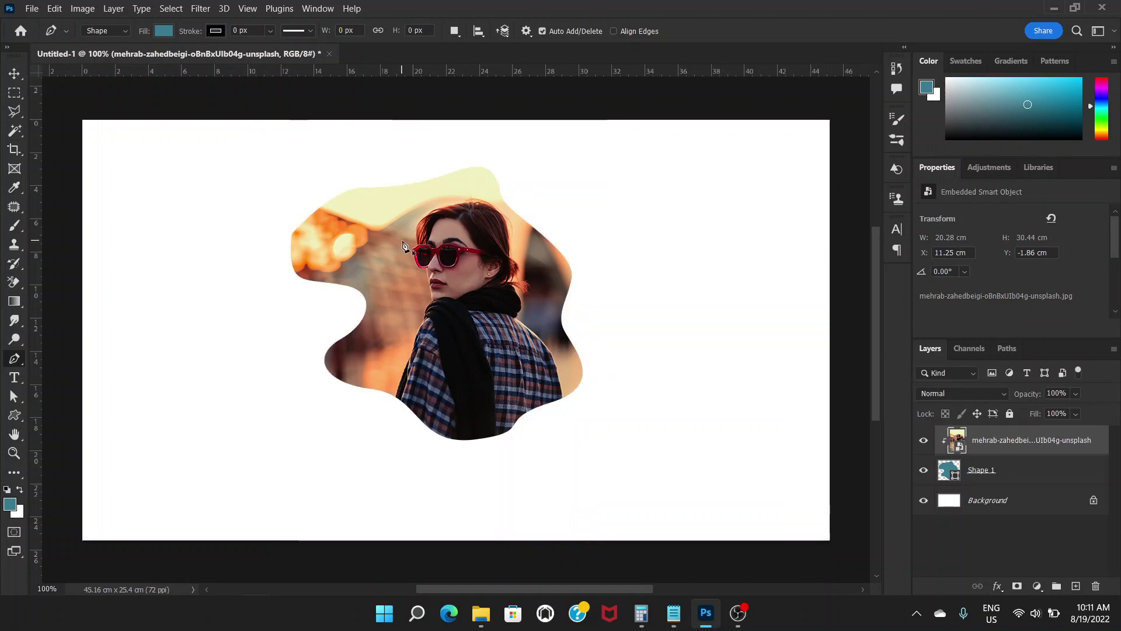
pyautogui.press('v')
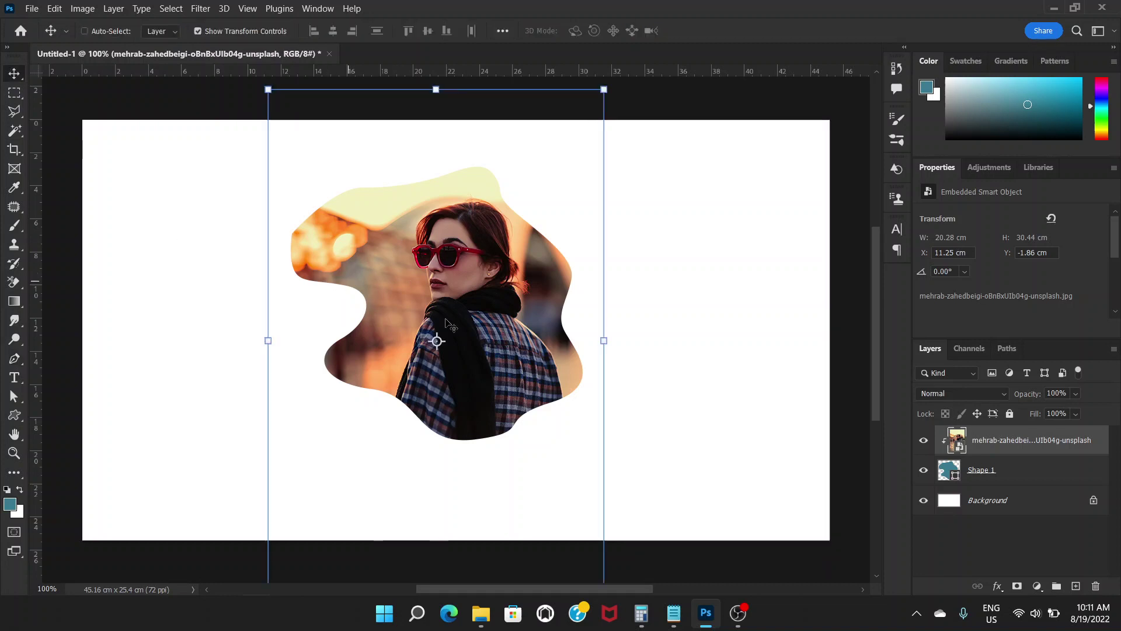
pyautogui.moveTo(489, 285)
pyautogui.mouseDown()
pyautogui.moveTo(483, 275)
pyautogui.moveTo(478, 286)
pyautogui.moveTo(490, 283)
pyautogui.moveTo(472, 286)
pyautogui.moveTo(473, 299)
pyautogui.mouseUp()
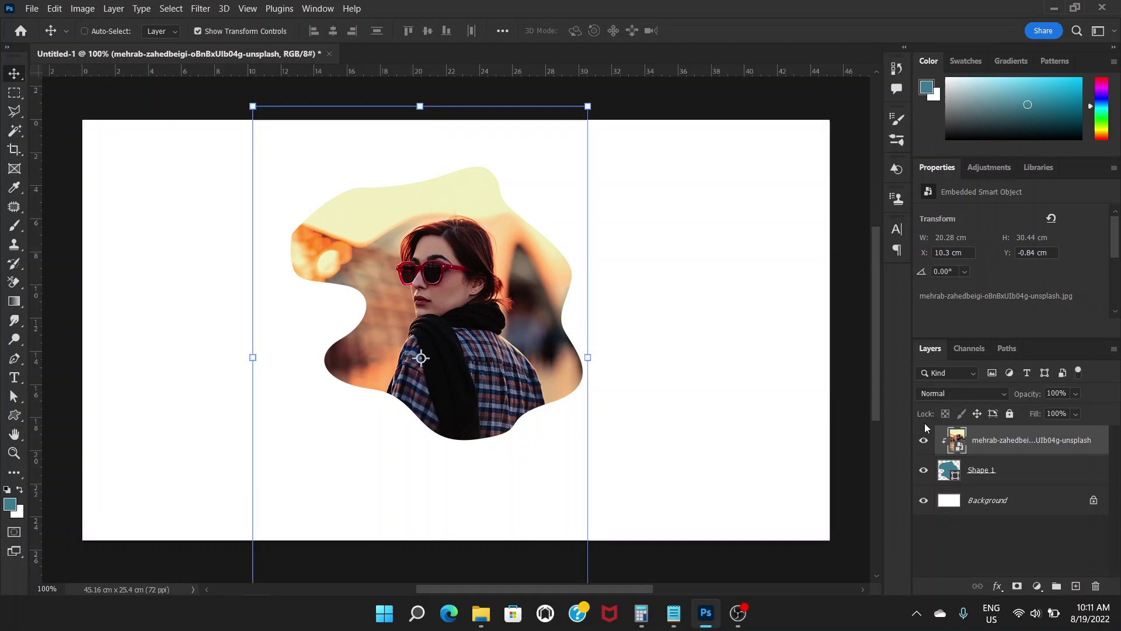